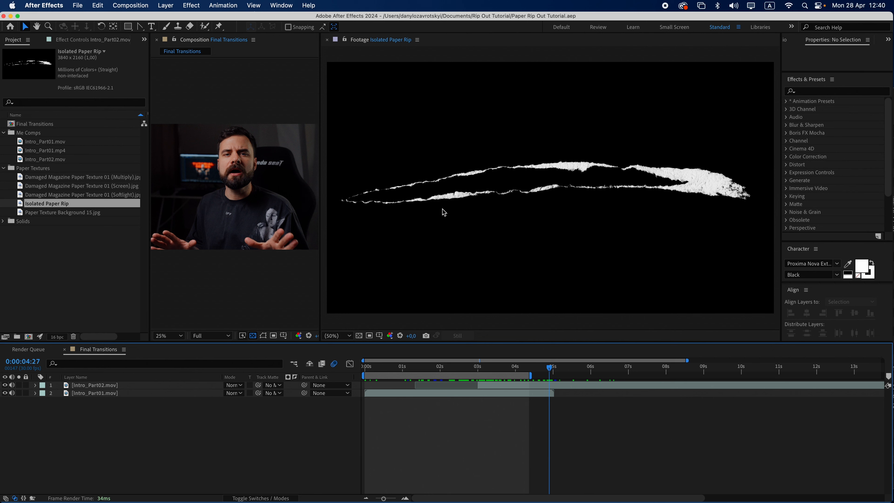
click(359, 336)
click(359, 336)
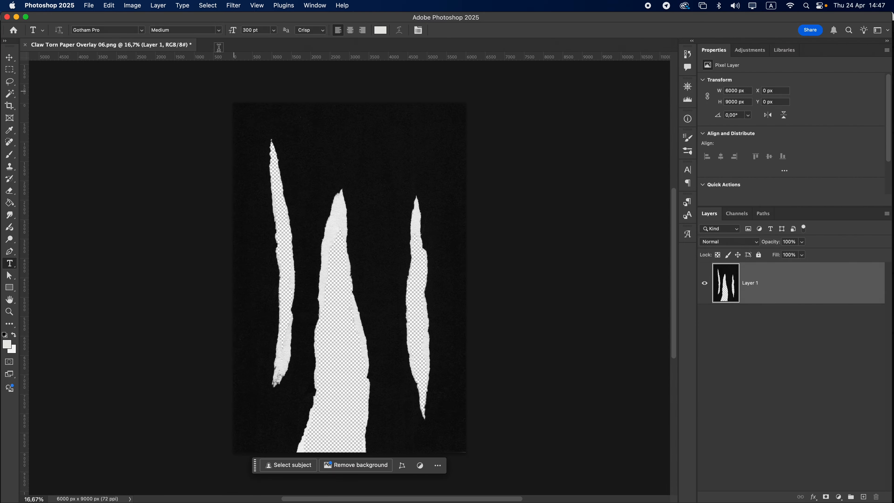
Switch to Photoshop, select the white torn paper with Color Range at fuzziness 110, and add a layer mask from the selection
click(208, 6)
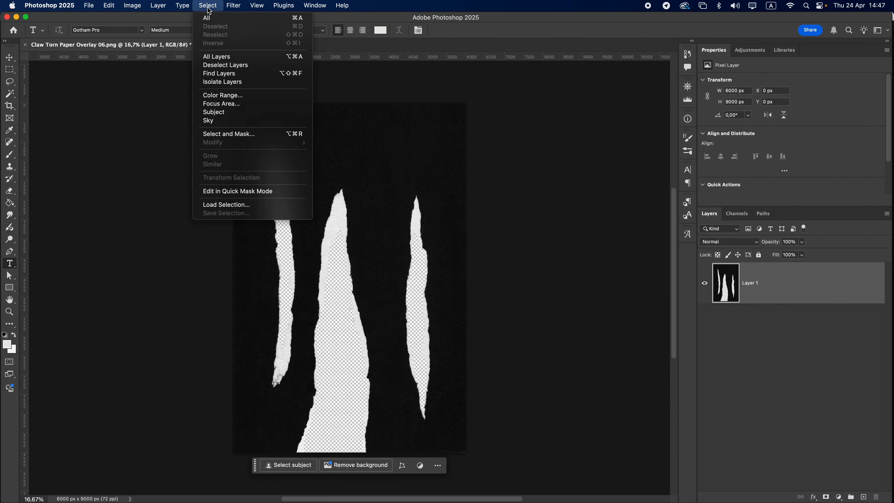
click(226, 98)
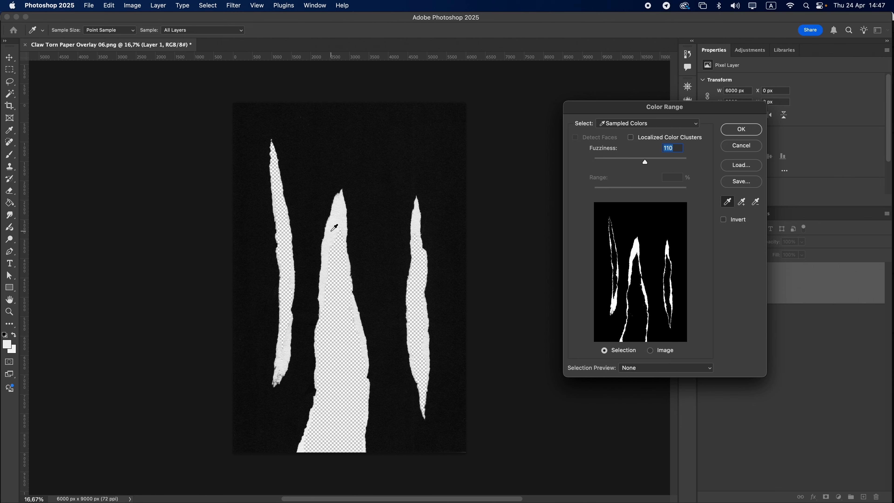
click(742, 130)
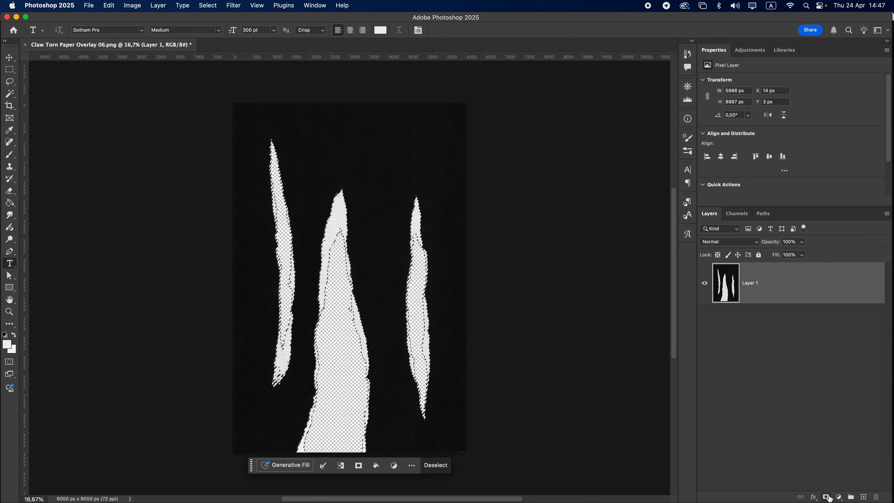
click(828, 497)
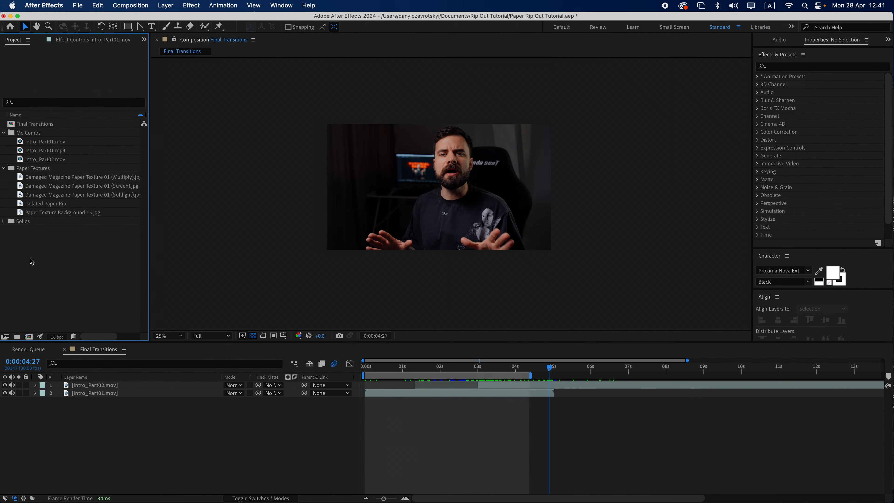
Create a new composition named Rip Texture
click(29, 336)
text(Rip Texture)
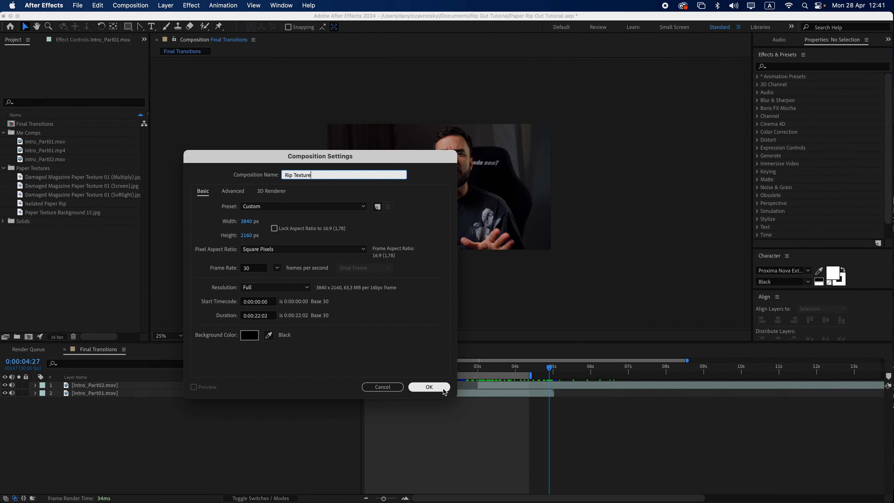
click(430, 387)
Add the Isolated Paper Rip footage to the Rip Texture composition and turn off the transparency grid
drag(45, 203, 449, 192)
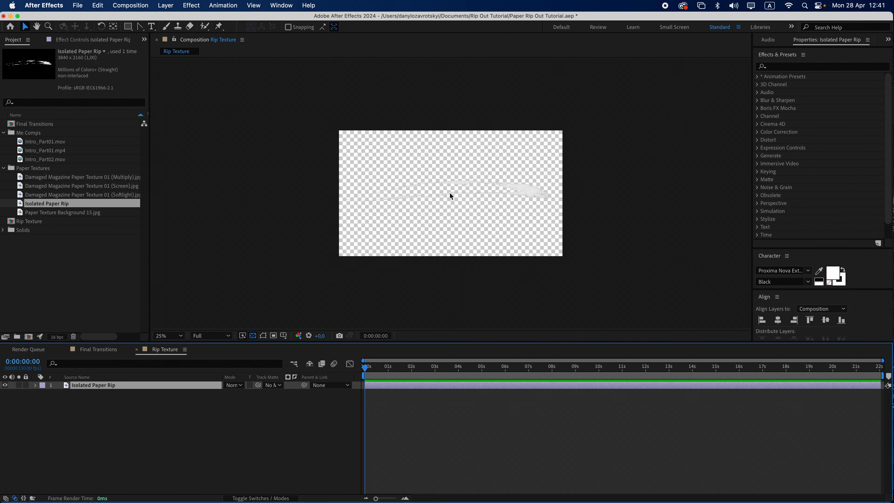
click(253, 336)
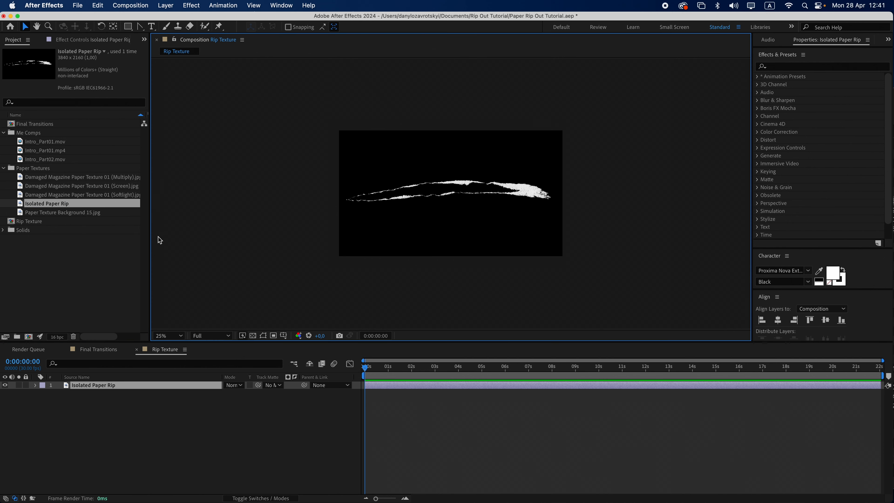
Duplicate the Rip Texture composition and rename the copy Patched Rip Texture
click(44, 221)
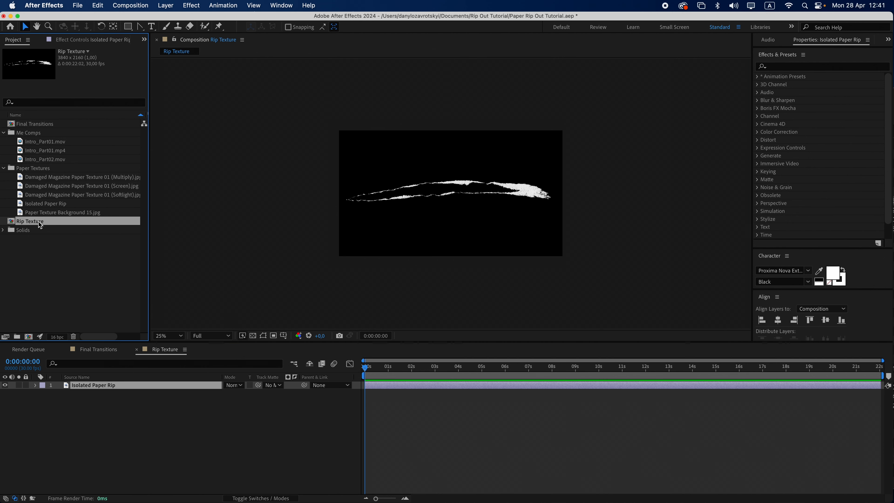
key(super+d)
key(Return)
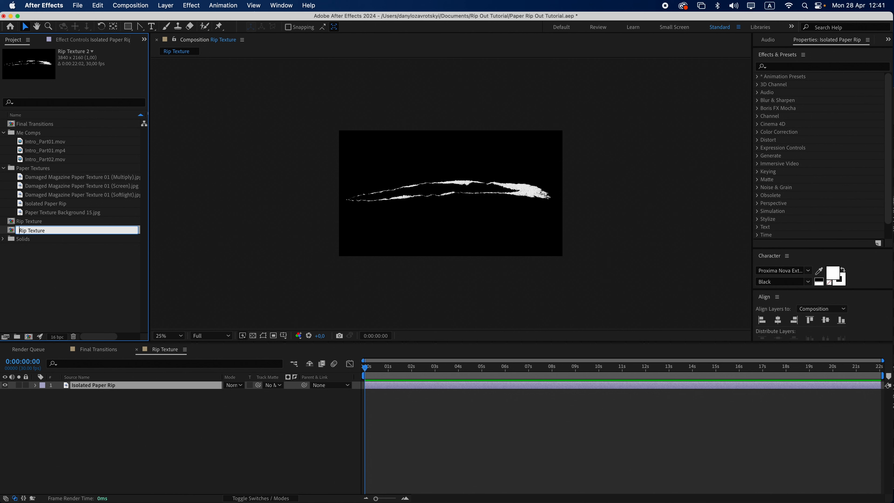
text(Patched)
key(Return)
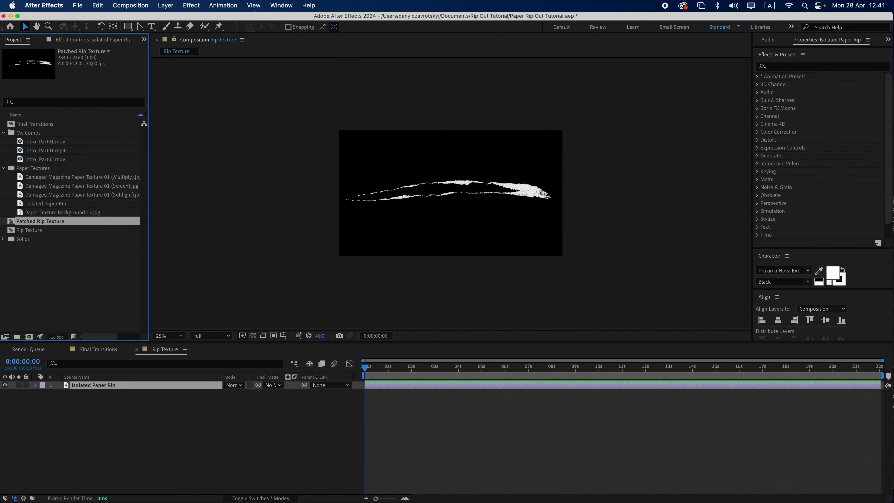
Open Patched Rip Texture and add a full-size light gray solid layer
double_click(51, 224)
key(super+y)
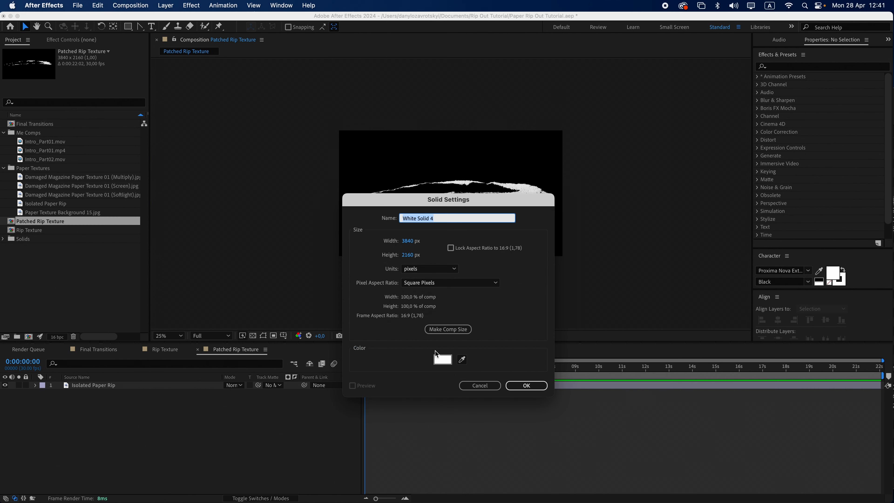
click(441, 359)
drag(34, 296, 34, 284)
click(235, 240)
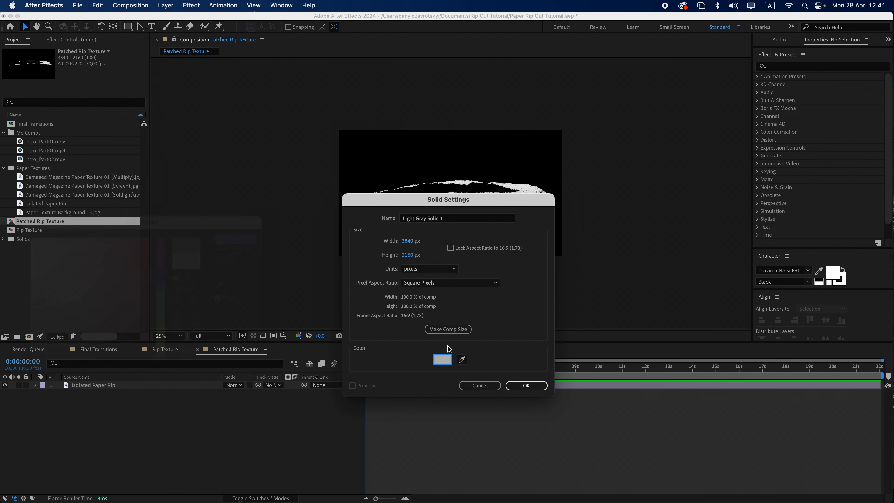
click(526, 385)
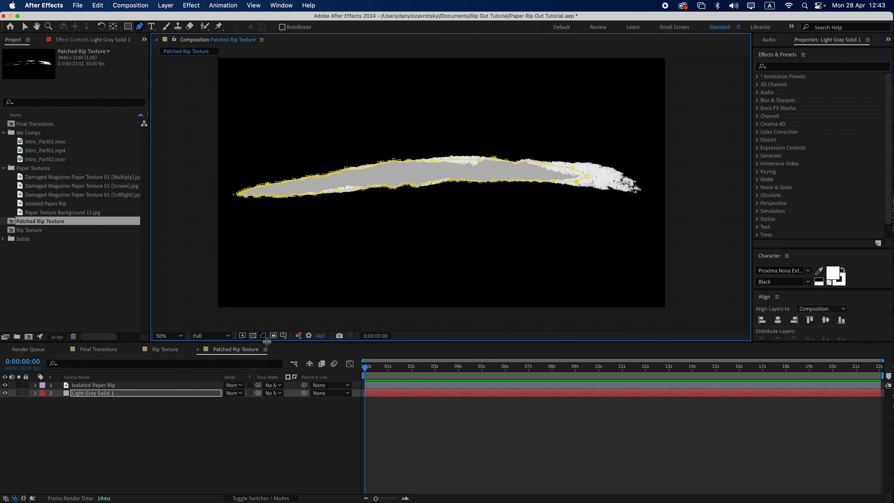
Create a new composition named Backside Texture
click(253, 335)
click(406, 439)
click(28, 336)
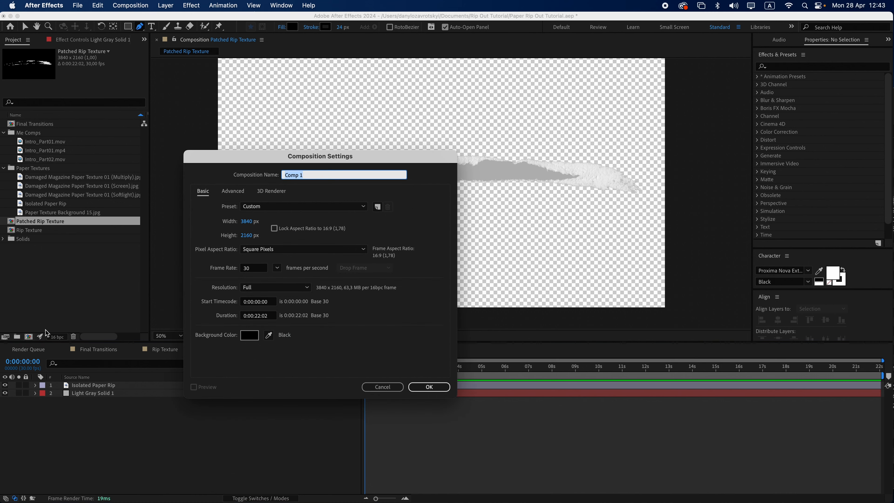
text(Backside Texture)
key(Return)
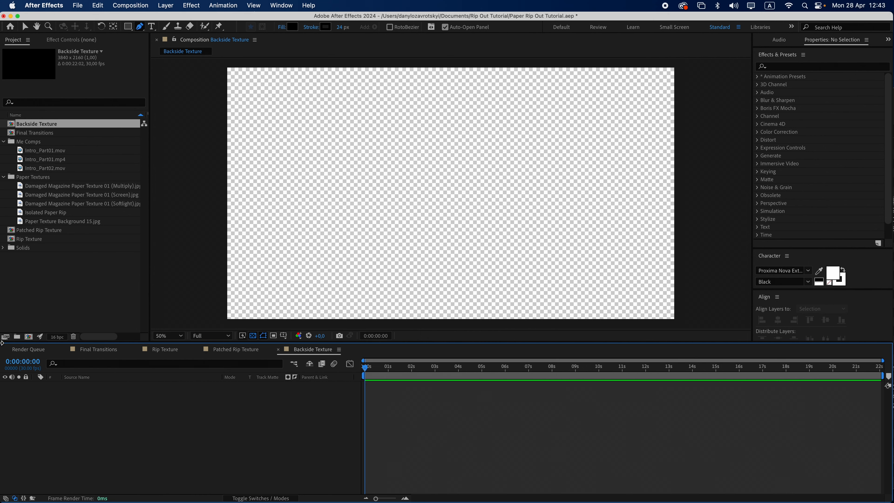
Add Paper Texture Background 15.jpg above the patched rip, rotate it slightly, scale it to 56%, and nudge it up
drag(85, 229, 448, 202)
key(r)
mouse_move(237, 393)
mouse_down()
mouse_move(268, 398)
mouse_move(235, 397)
mouse_up()
key(s)
key(v)
drag(417, 235, 418, 224)
Enable Preserve Underlying Transparency on the paper texture layer and turn off the transparency grid
click(250, 386)
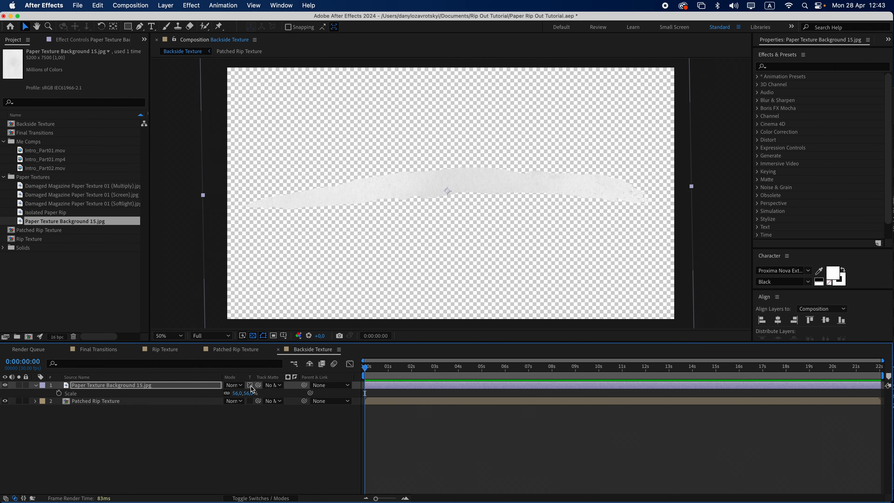
click(252, 336)
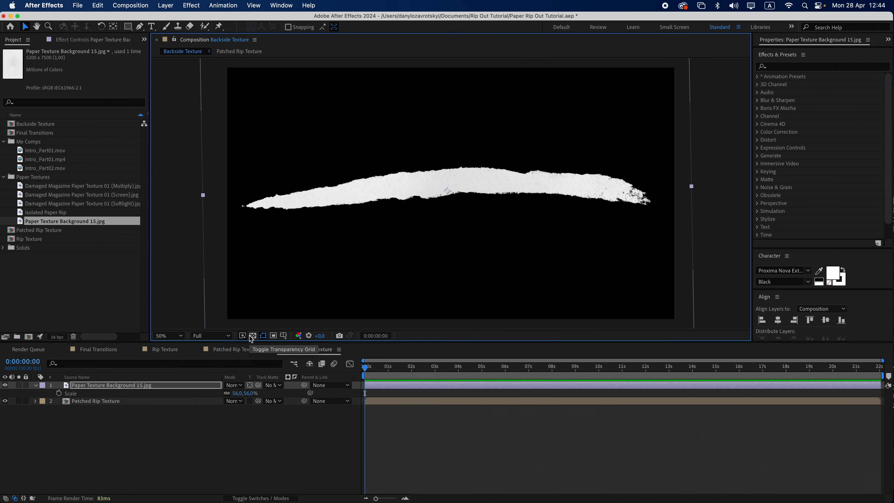
Create a new composition named Media Holder 01
key(super+n)
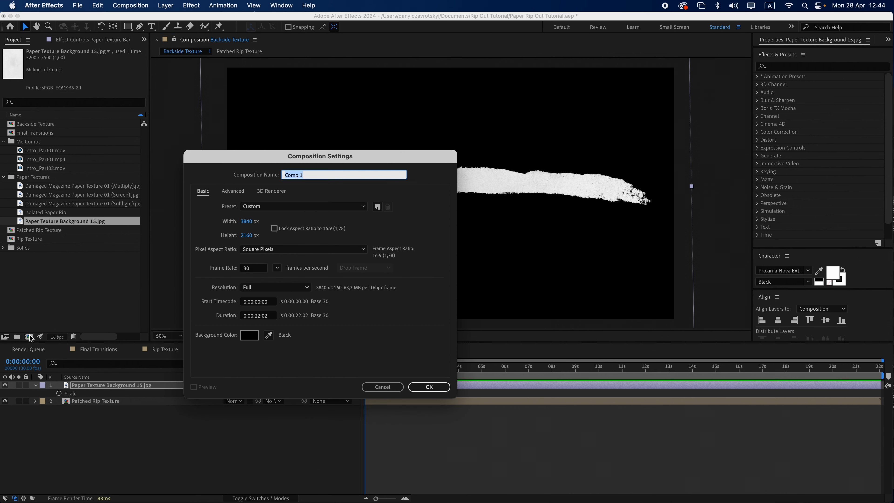
text(Media)
key(Return)
Add Intro_Part01.mov and the three Damaged Magazine Paper Texture images to Media Holder 01
drag(49, 150, 450, 194)
click(80, 186)
shift+click(80, 204)
drag(80, 205, 449, 207)
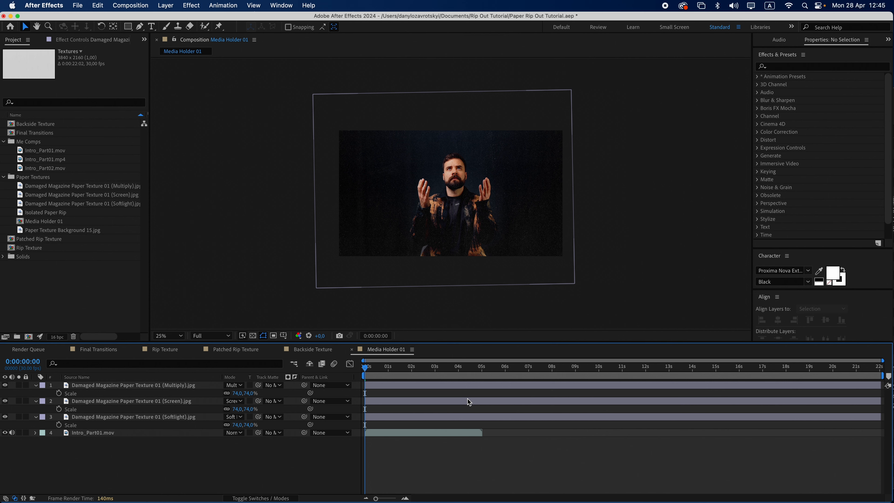
Create a new composition named Rip Out Transition and add Media Holder 01 to it
key(super+n)
text(Rip Out Tra)
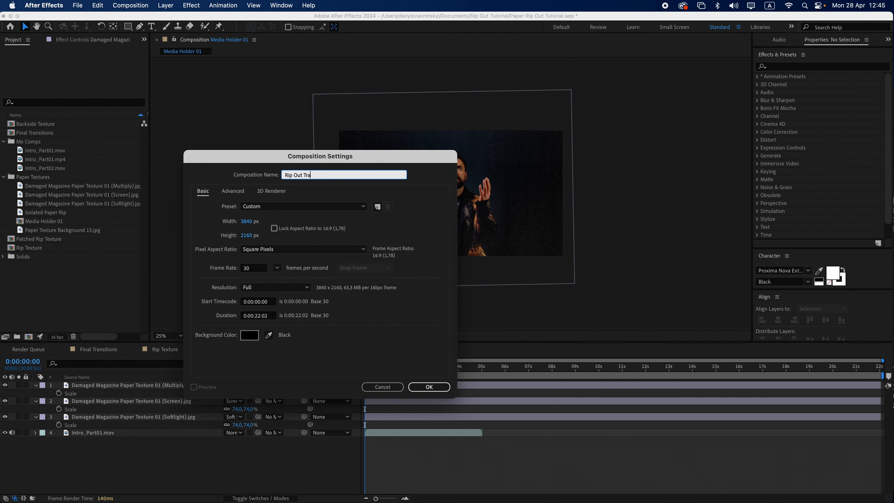
text(nsition)
key(Return)
drag(45, 221, 452, 197)
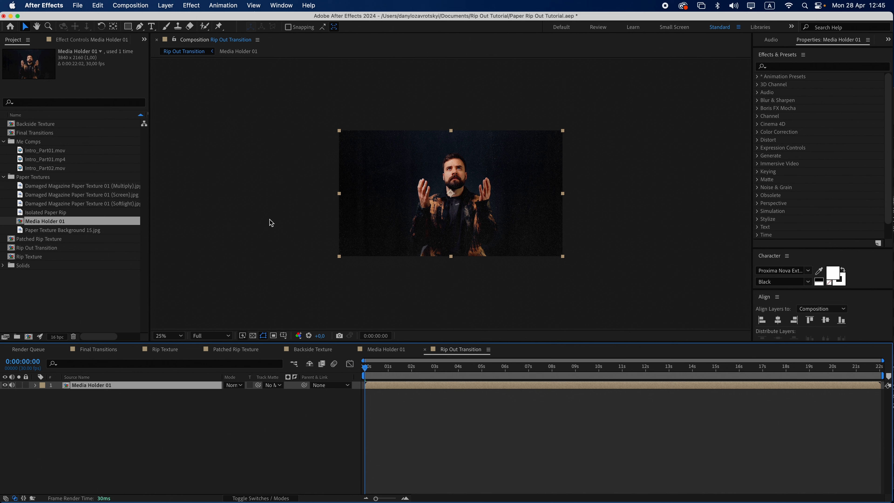
Add Patched Rip Texture above Media Holder 01 as its track matte and invert the matte
drag(39, 239, 436, 228)
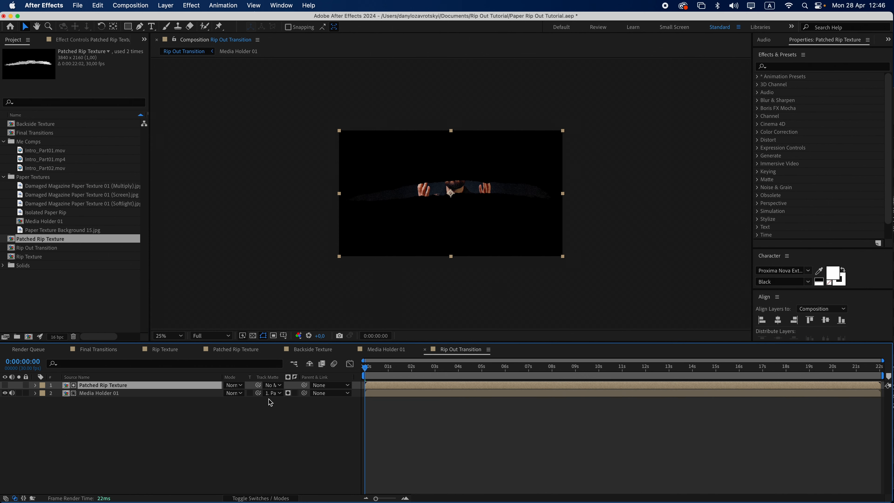
click(295, 393)
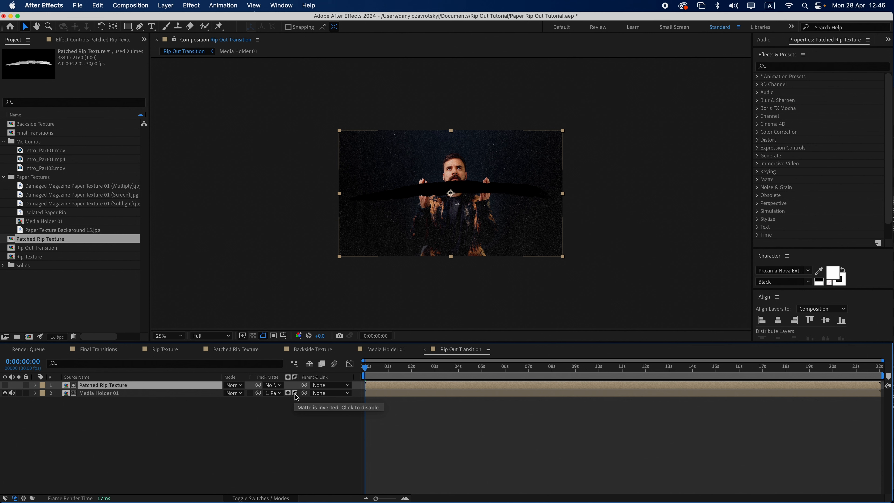
Add Rip Texture and a second Media Holder 01 layer on top of the stack
drag(35, 257, 452, 198)
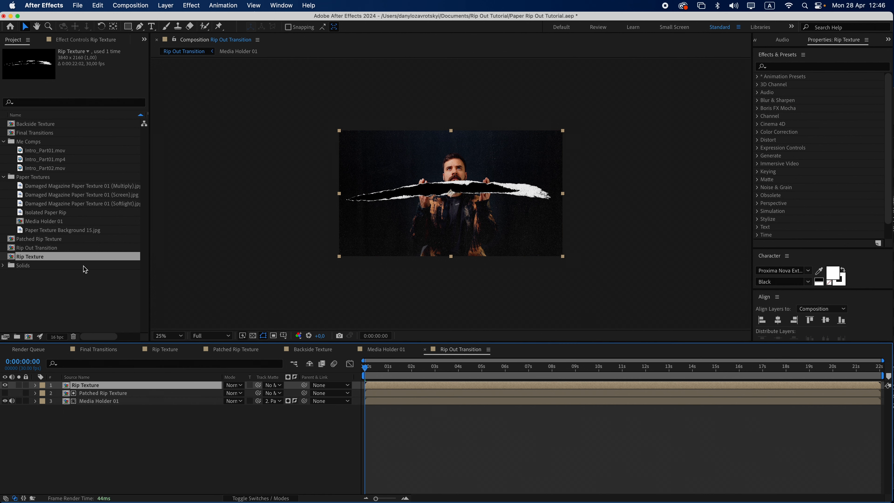
drag(45, 221, 450, 199)
Duplicate the Patched Rip Texture layer and move the copy to the top
click(99, 401)
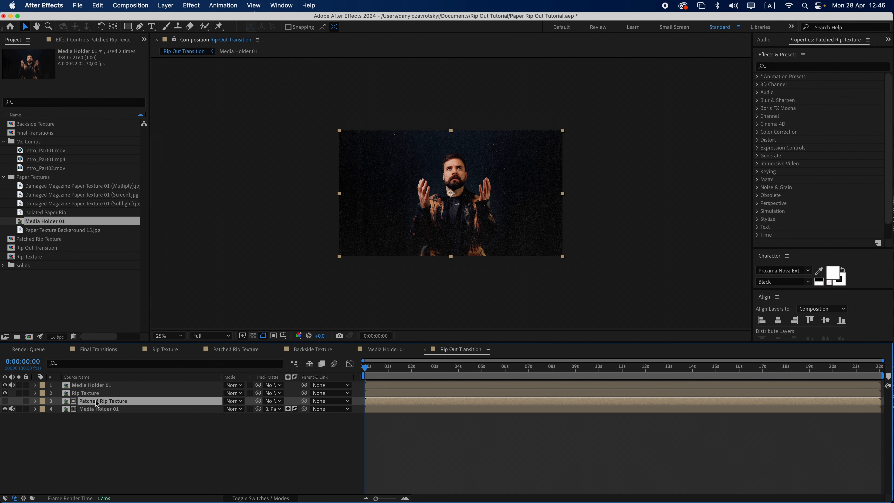
key(super+d)
drag(98, 402, 102, 385)
Set the top Media Holder 01 layer's track matte to the Patched Rip Texture copy above it
click(105, 393)
click(274, 393)
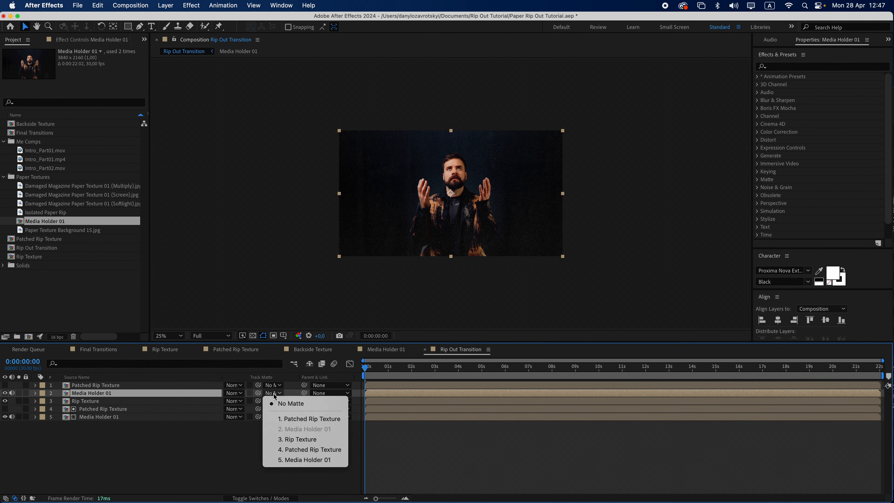
click(286, 419)
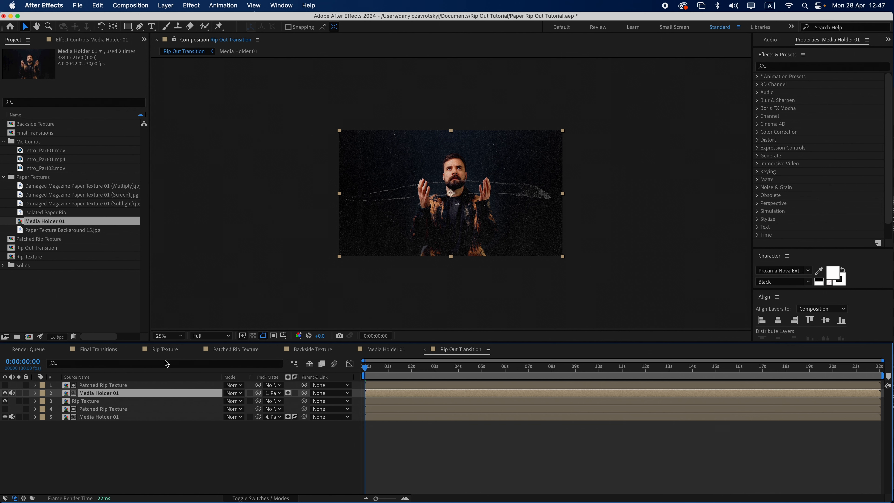
Precompose the top Patched Rip Texture and Media Holder 01 layers into a composition named Front Rip
shift+click(130, 385)
key(super+shift+c)
text(Front Rip)
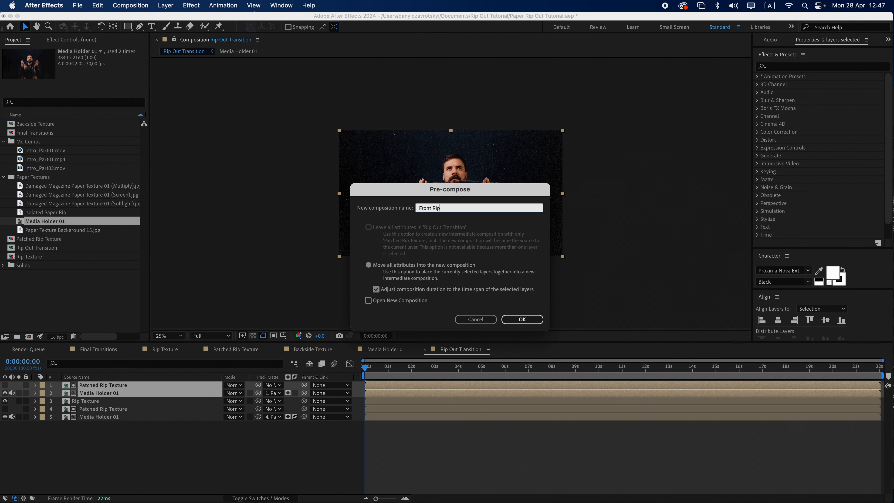
key(Return)
Precompose Front Rip and Rip Texture into a composition named Front Rip Animation
shift+click(98, 394)
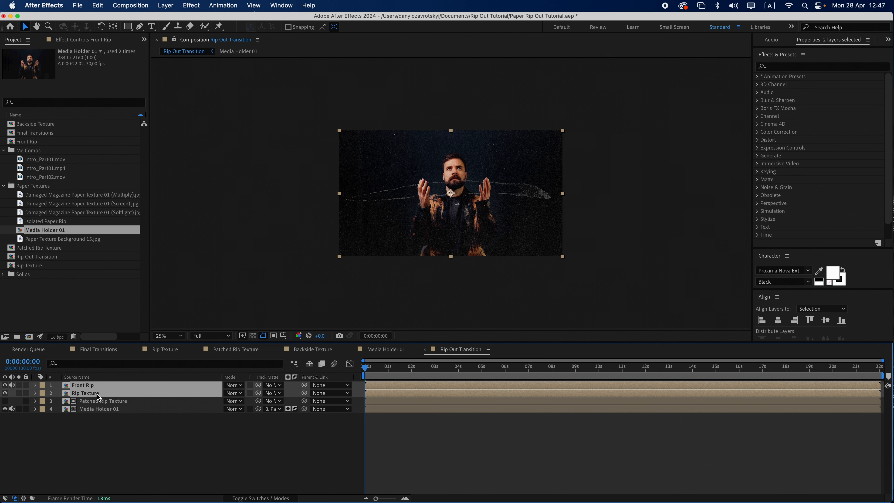
key(super+shift+c)
text(Front Rip Animation)
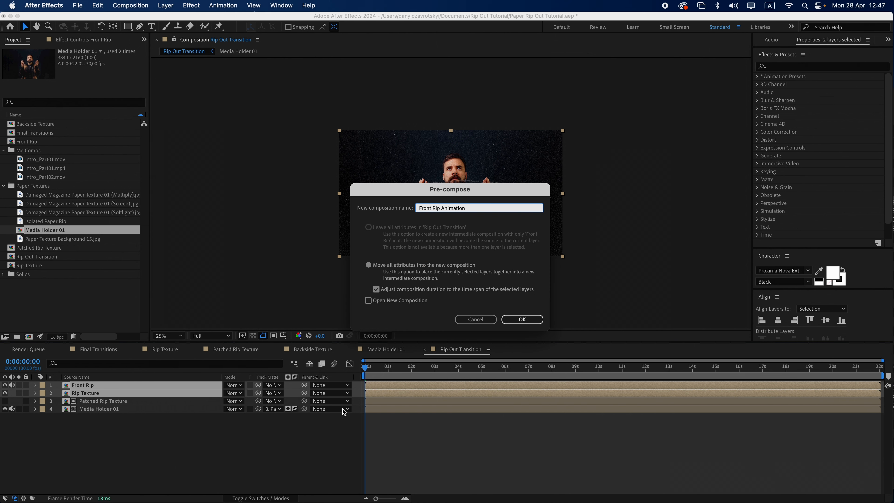
key(Return)
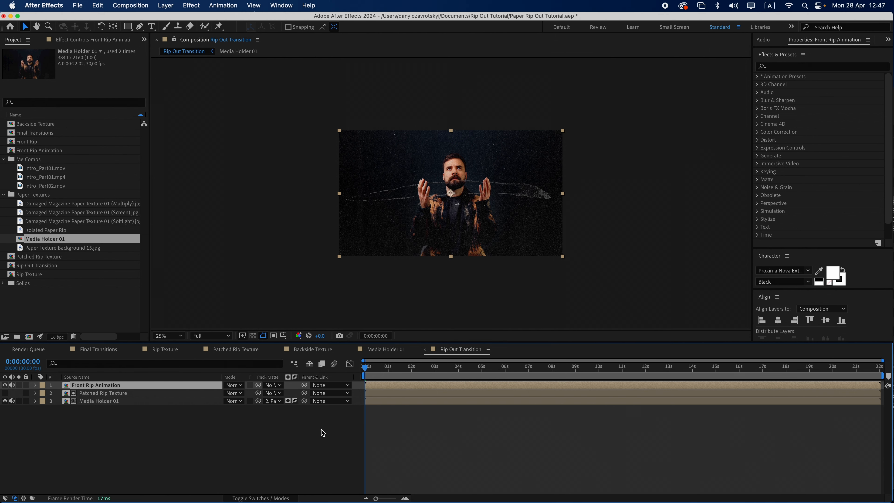
Open Front Rip Animation and add a new full-size solid named Matte
double_click(117, 386)
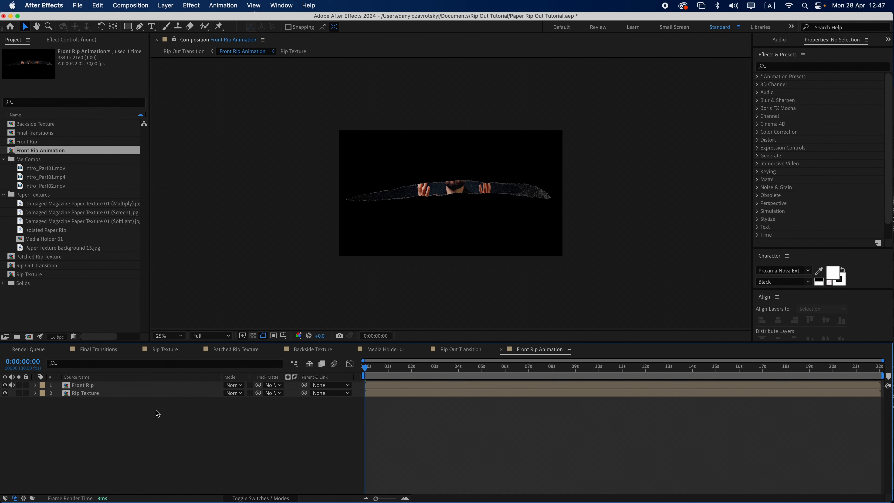
click(168, 5)
mouse_move(178, 18)
click(289, 32)
text(Matte)
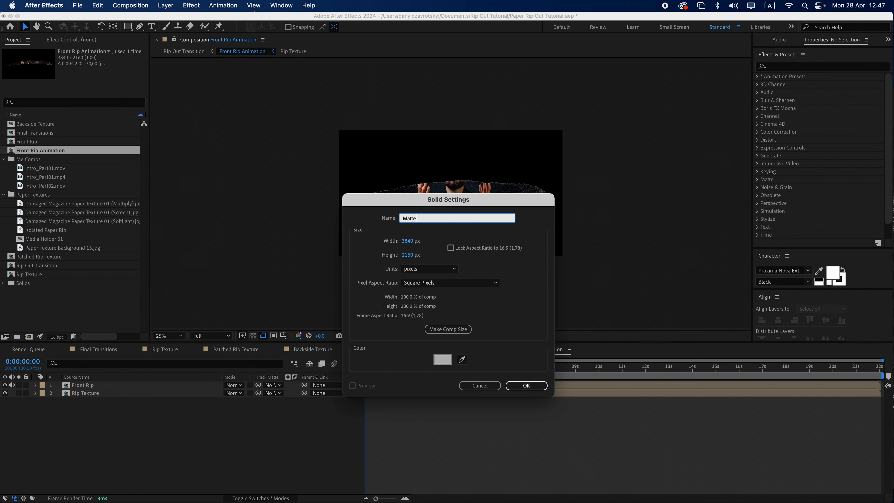
key(Return)
Separate the Matte solid's position dimensions and set its X Position to 5760
key(p)
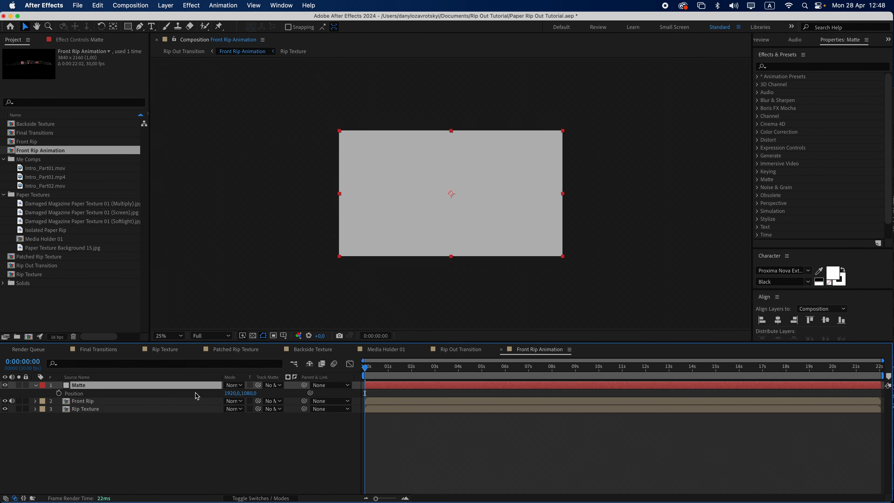
right_click(178, 396)
click(214, 380)
click(241, 393)
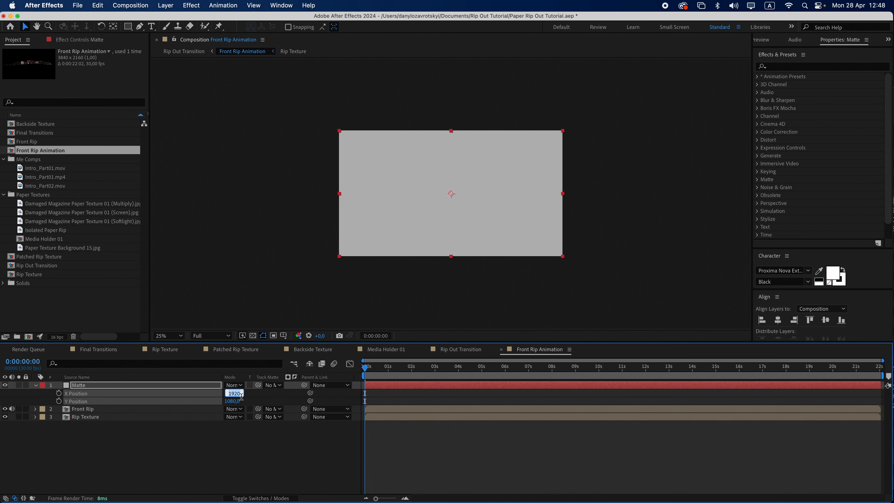
key(Return)
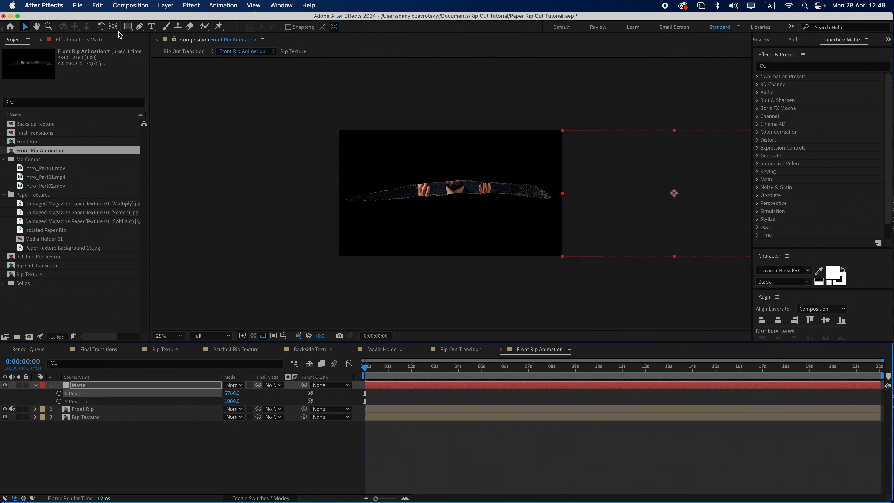
Add a new null object to the Front Rip Animation composition
click(166, 5)
mouse_move(183, 18)
click(291, 62)
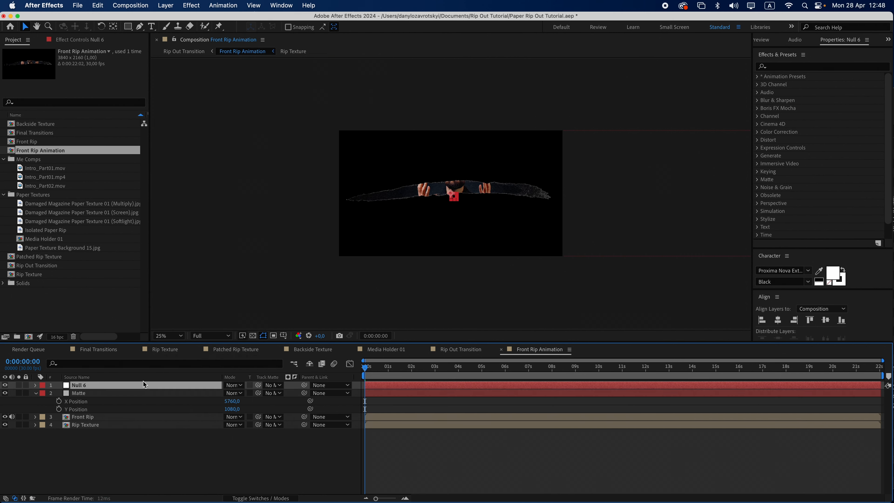
Separate the null's position dimensions and set its X Position to 3840
key(p)
right_click(117, 394)
click(151, 382)
click(235, 394)
text(3)
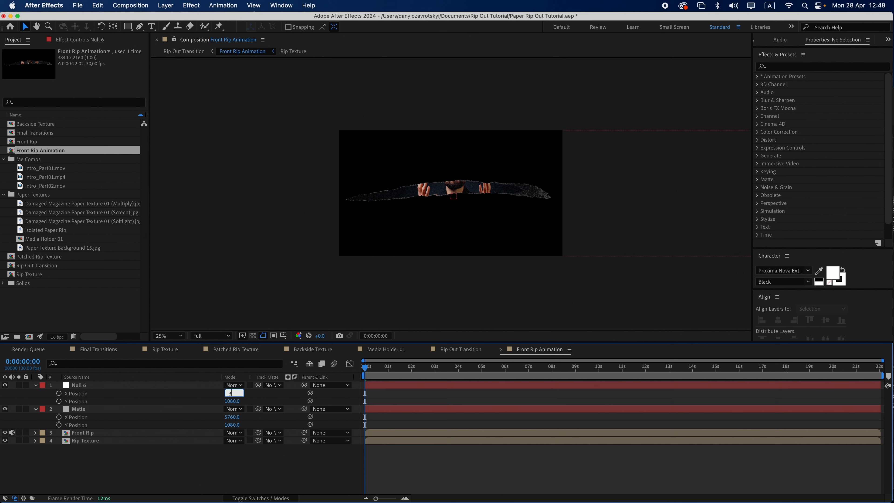
text(840)
key(Return)
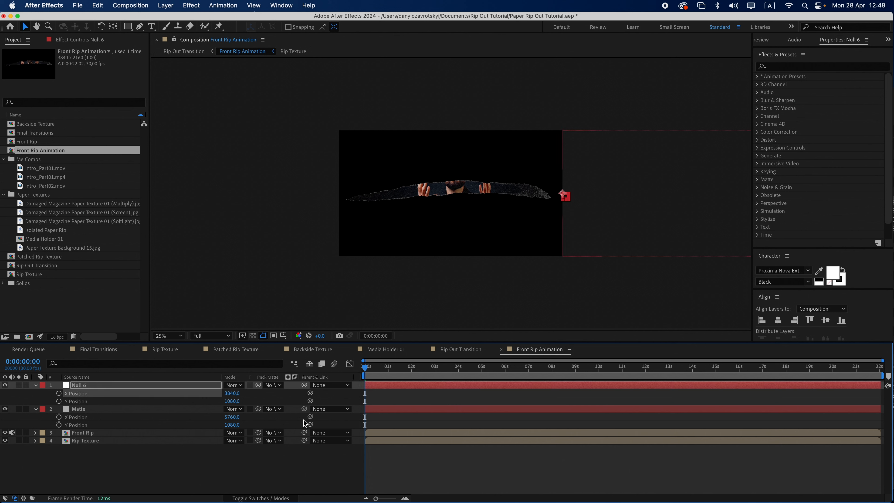
Parent Matte to the null and set both Front Rip and Rip Texture to use Matte as their track matte
drag(304, 409, 141, 385)
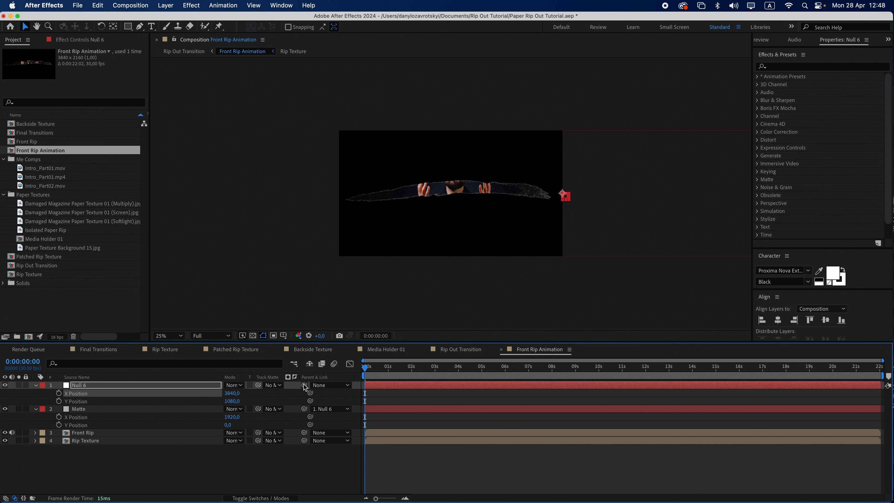
click(279, 433)
click(288, 464)
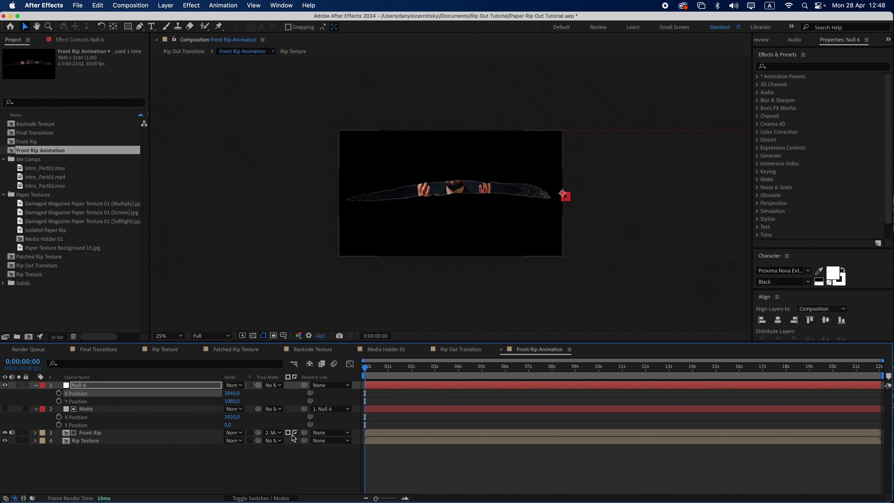
click(279, 440)
click(291, 472)
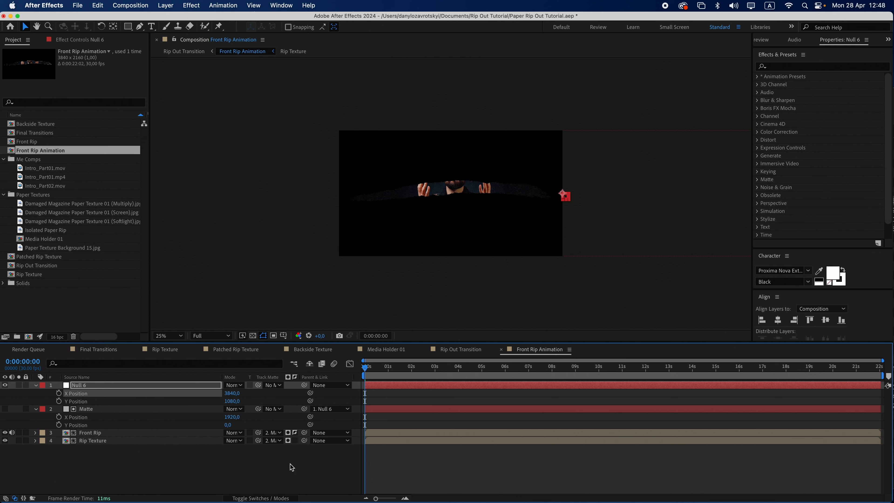
Rename the null layer to Matte Ani through its layer settings
drag(565, 195, 511, 206)
key(super+z)
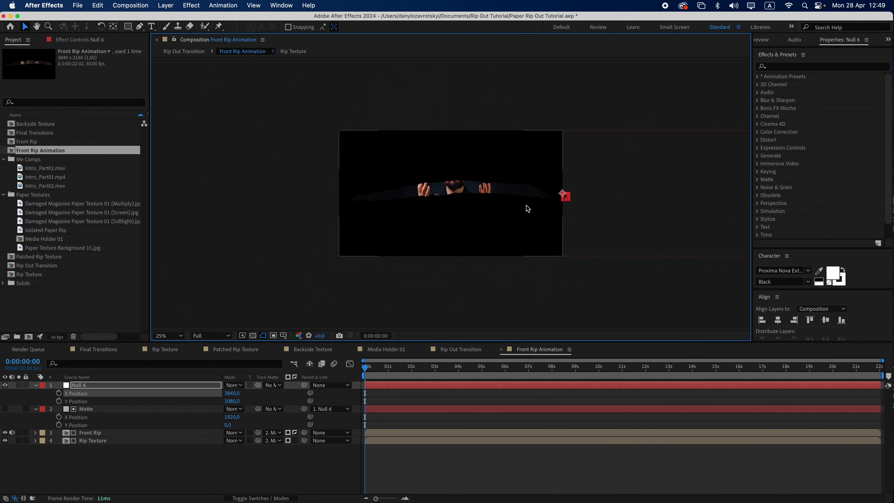
click(166, 5)
click(183, 27)
text(Mat)
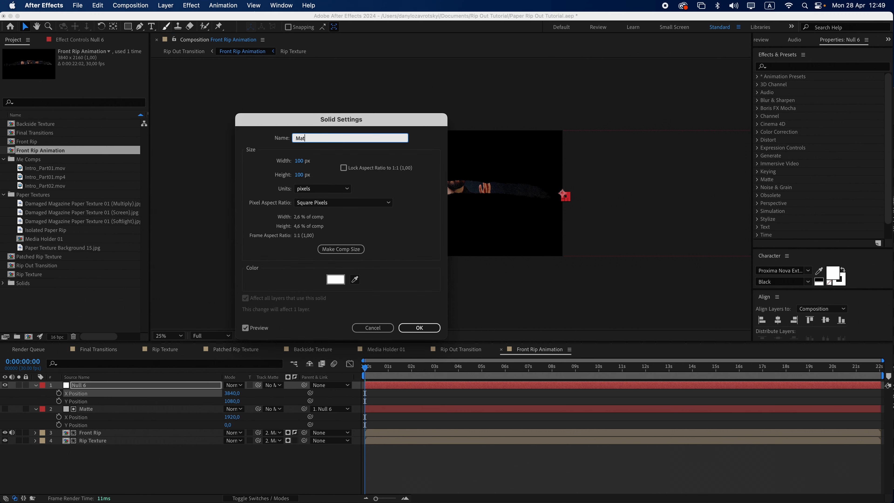
text(te Ani)
key(Return)
Keyframe Matte Ani's X Position at the start and set it to 0 at 2 seconds
click(59, 393)
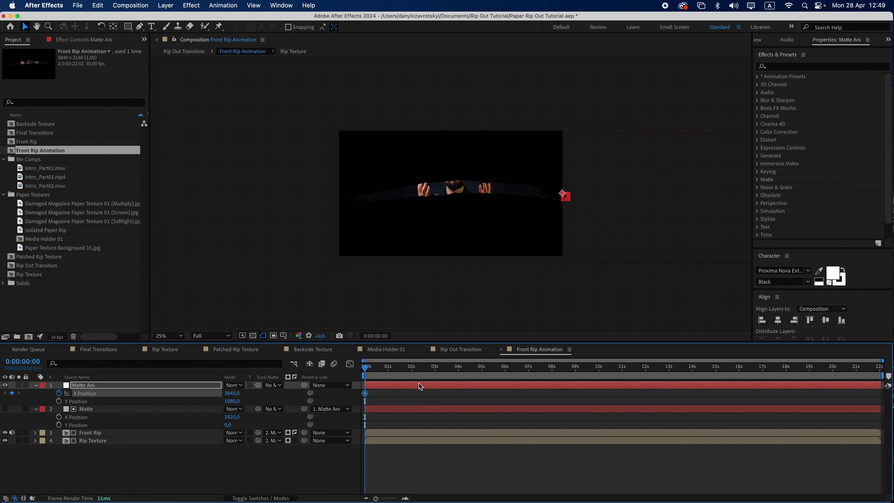
click(412, 370)
click(232, 393)
text(0)
key(Return)
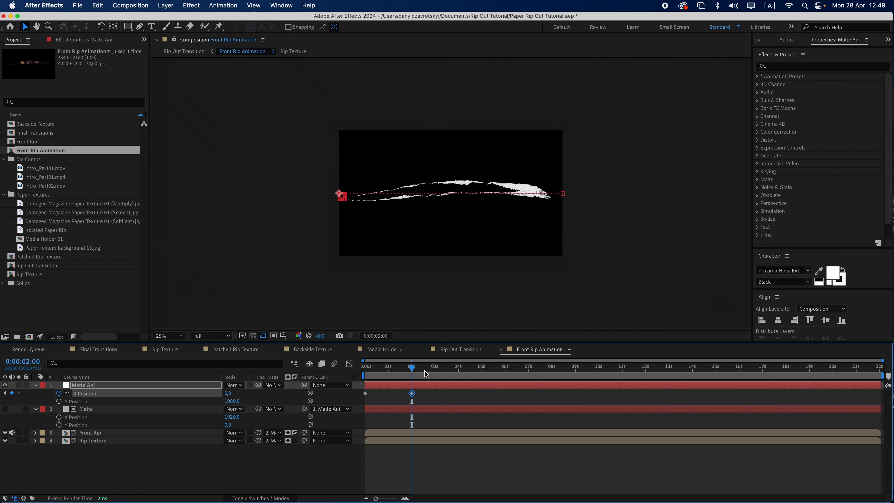
Apply Easy Ease to both X Position keyframes of Matte Ani
drag(428, 406, 363, 391)
right_click(365, 393)
mouse_move(426, 492)
click(493, 431)
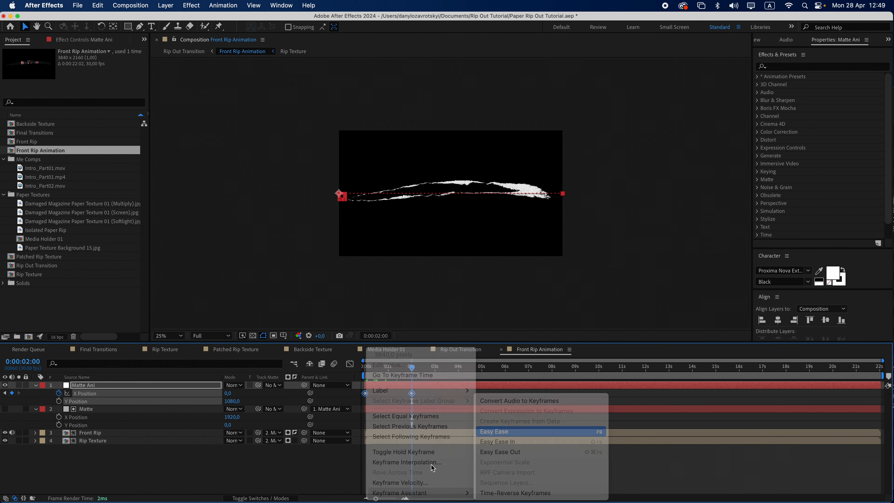
In the graph editor, lengthen the first keyframe's influence handle on the X Position speed curve
click(405, 499)
click(405, 498)
click(349, 364)
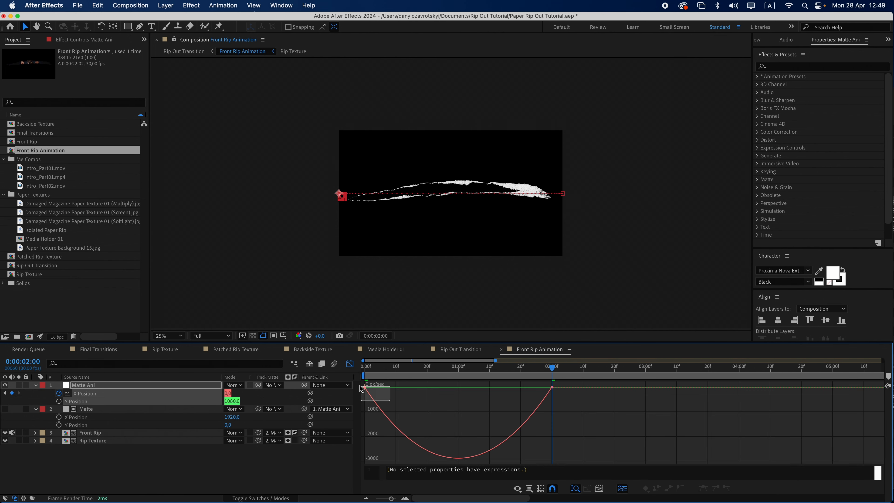
drag(401, 387, 449, 389)
click(444, 369)
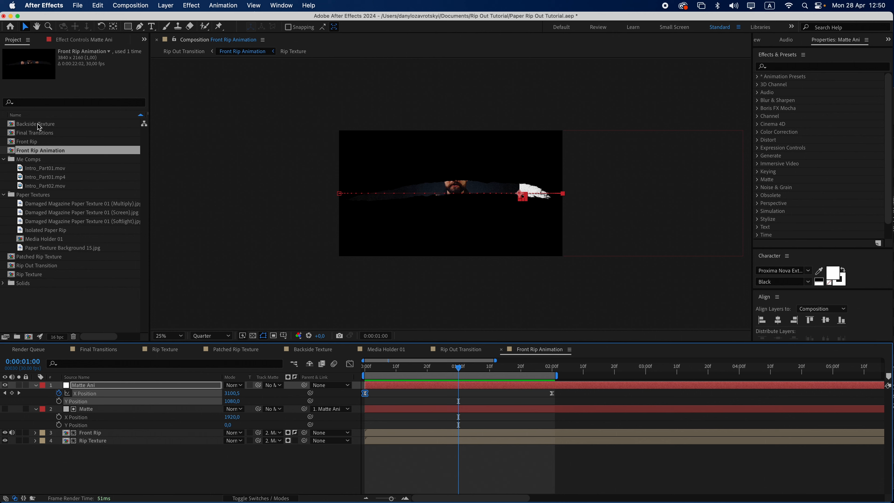
Add Backside Texture to the composition and flip it horizontally with a scale of -100, 100%
drag(39, 126, 451, 196)
key(s)
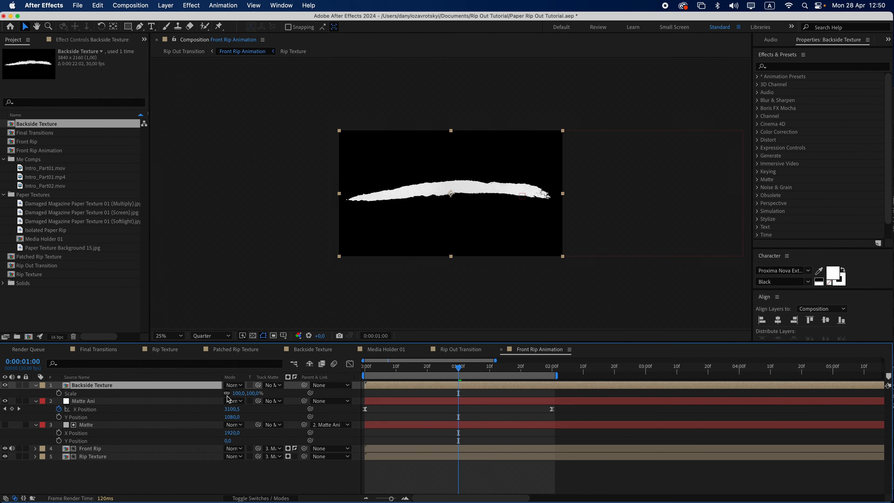
click(236, 395)
text(-)
key(Return)
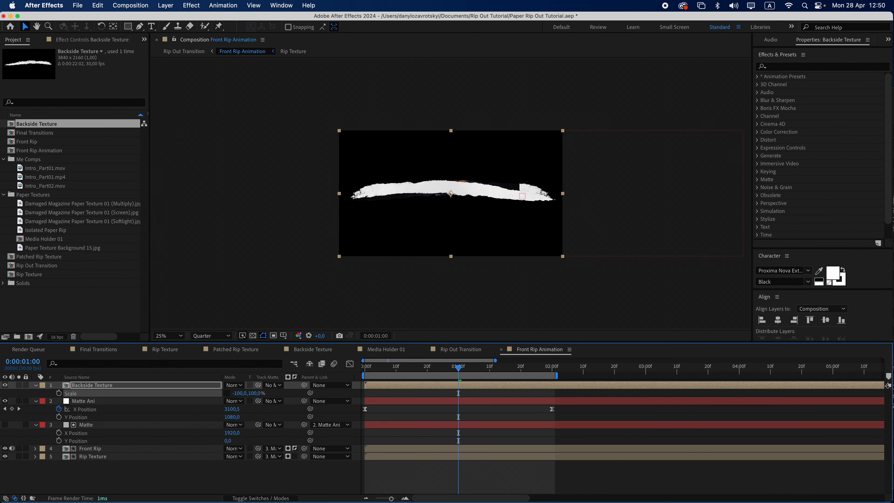
Duplicate Matte Ani and Matte above Backside Texture and set the Matte copy as Backside Texture's track matte
click(84, 401)
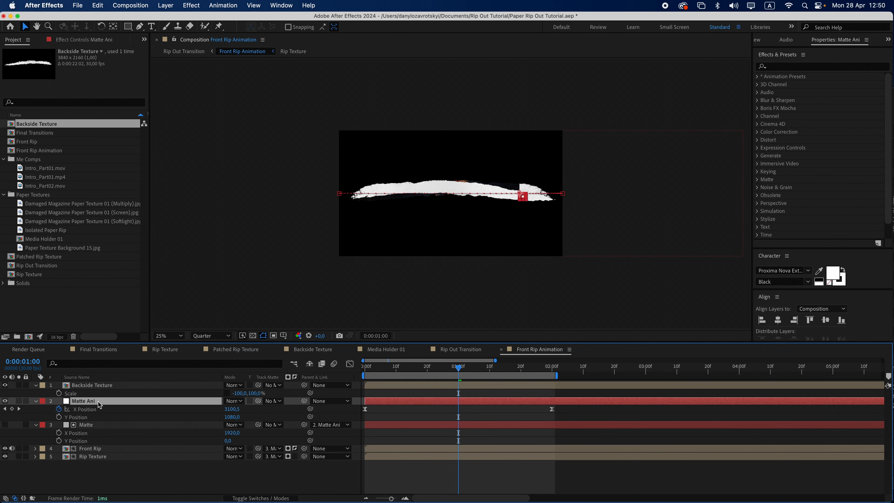
super+click(92, 426)
key(super+d)
drag(94, 402, 95, 387)
click(100, 404)
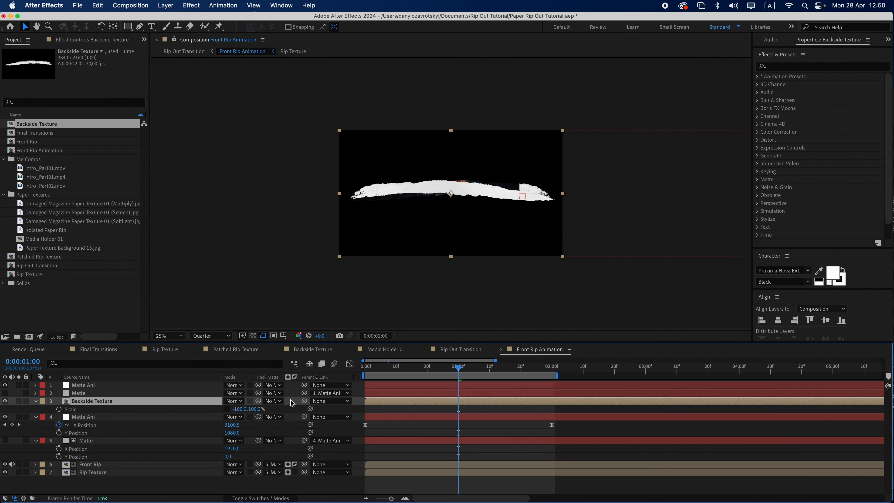
click(274, 400)
click(284, 437)
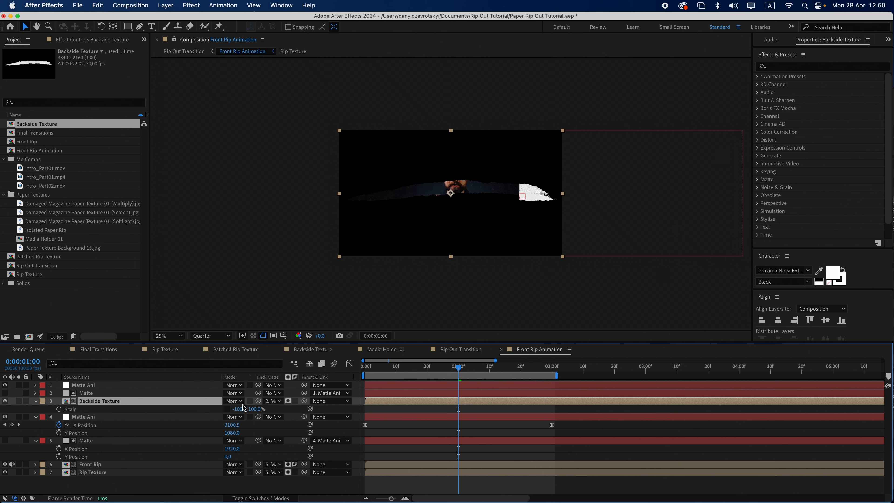
Precompose the top three layers into Backside Animation and unparent the Matte layer inside it
shift+click(156, 388)
key(super+shift+c)
text(Backside Animation)
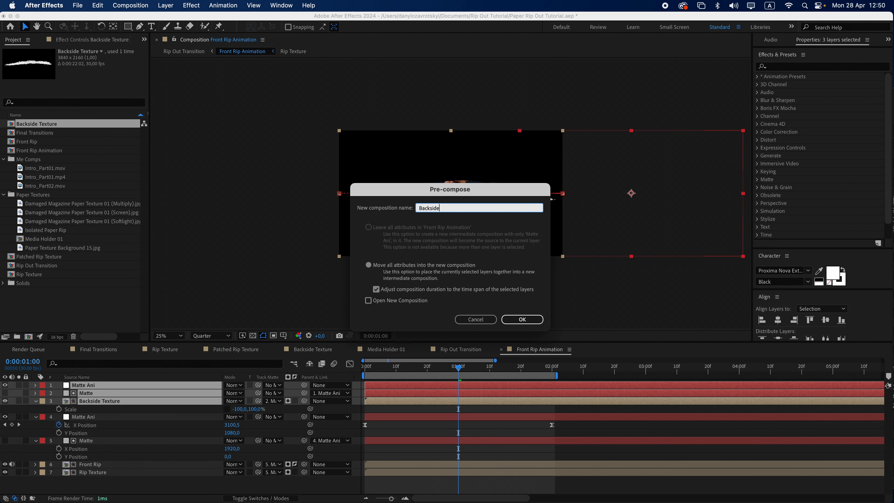
click(522, 319)
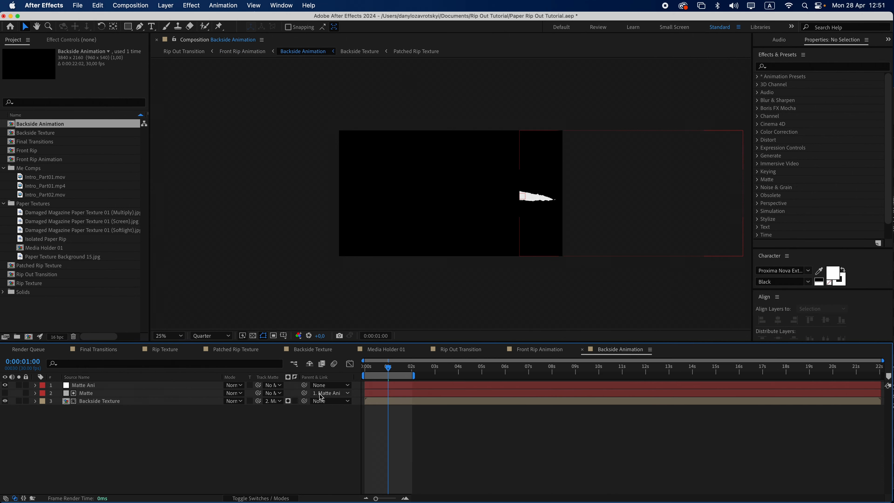
click(322, 397)
click(325, 403)
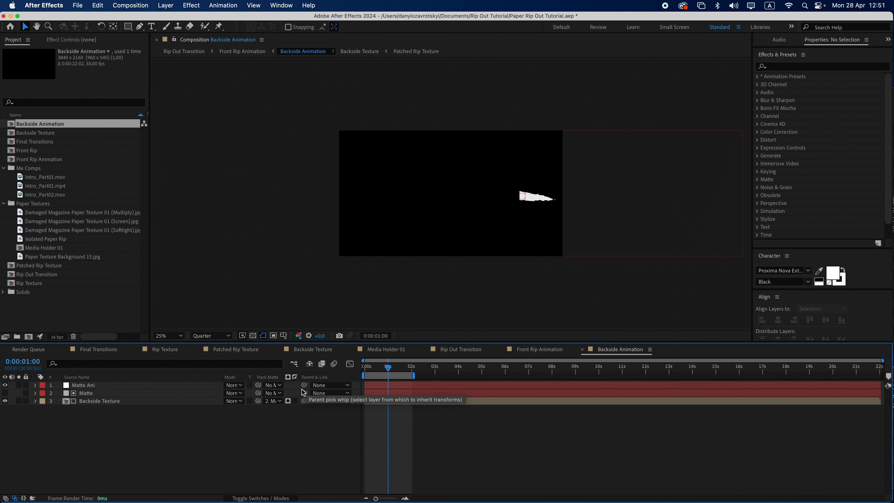
Separate Backside Texture's position dimensions and set its X Position to 1920
click(150, 403)
key(p)
right_click(168, 411)
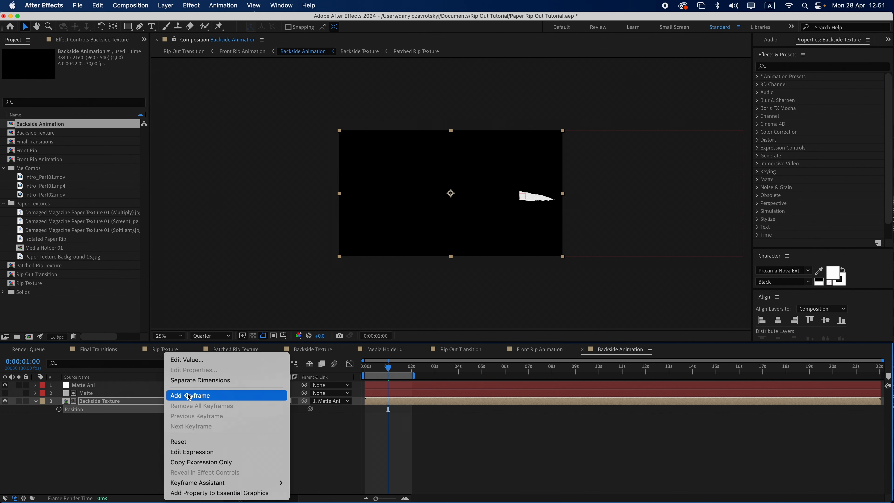
click(197, 377)
click(232, 409)
text(1920,0)
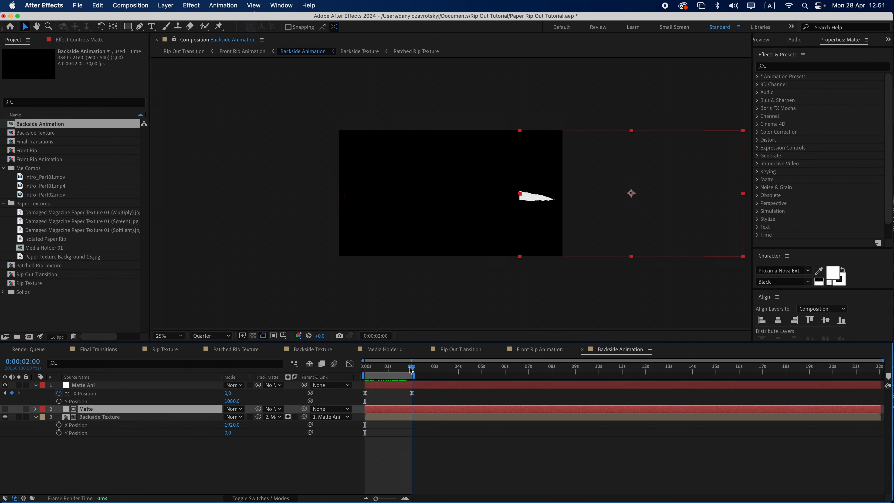
Draw a narrow rectangular mask on the Matte layer over the composition's right edge
click(551, 236)
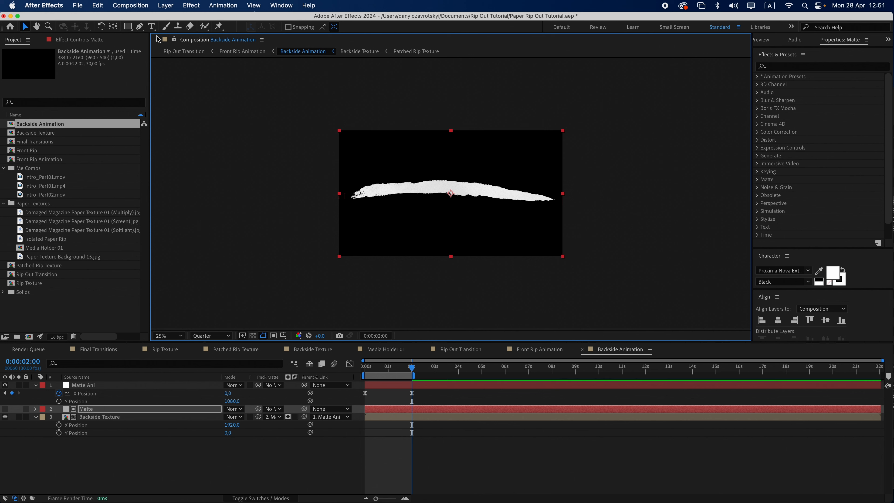
key(q)
drag(523, 126, 572, 271)
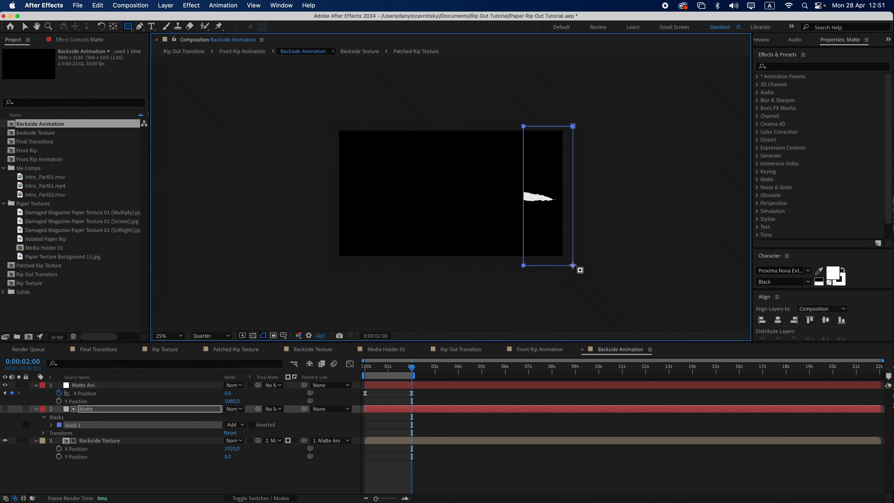
key(v)
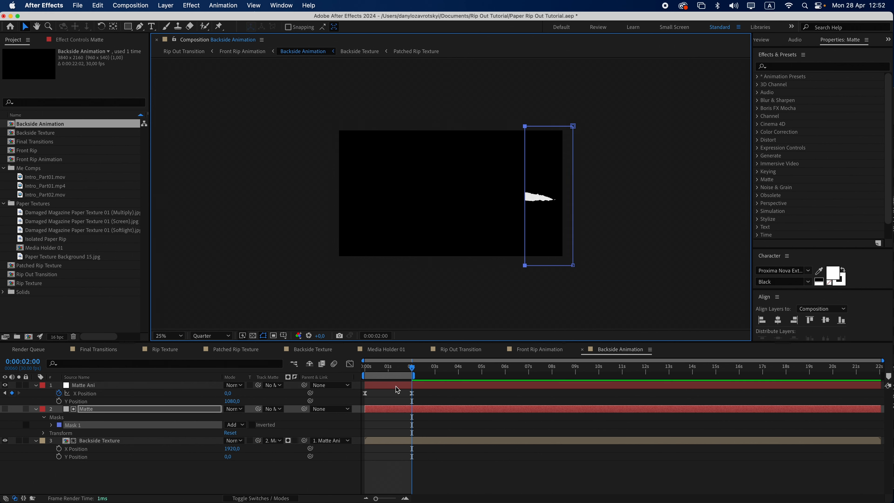
Preview the rip animation in the Front Rip Animation composition
drag(399, 369, 382, 373)
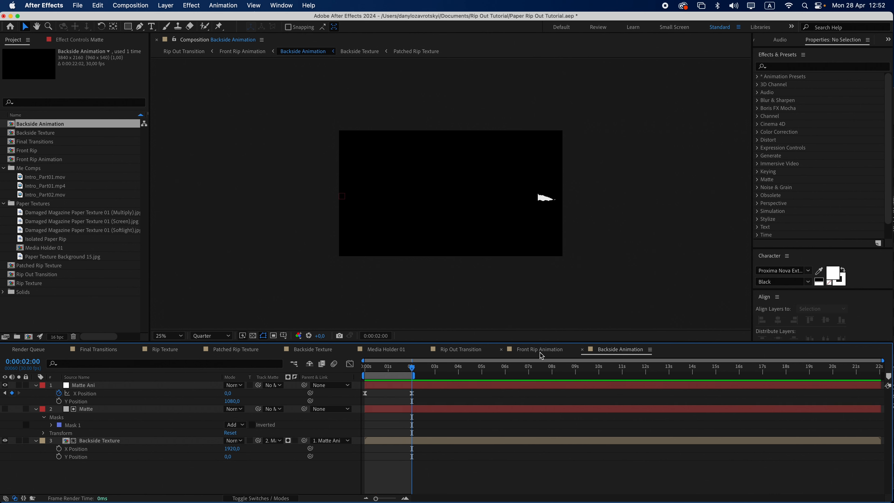
click(540, 350)
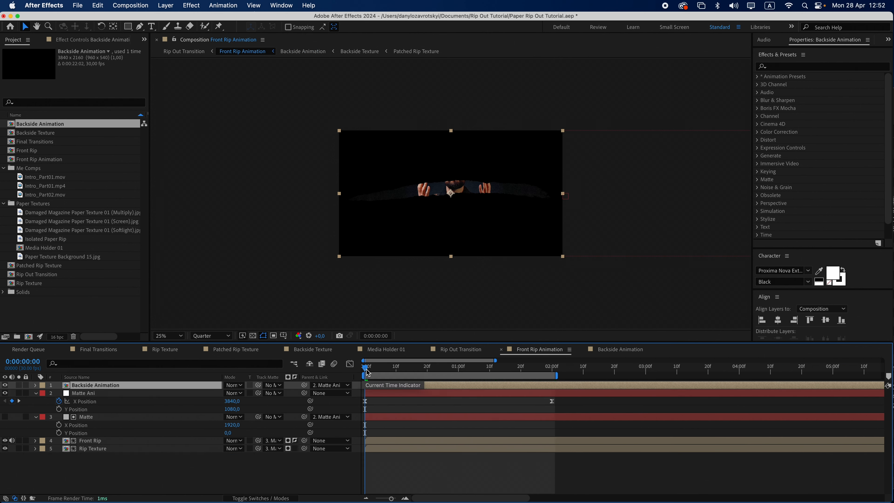
drag(367, 372, 368, 391)
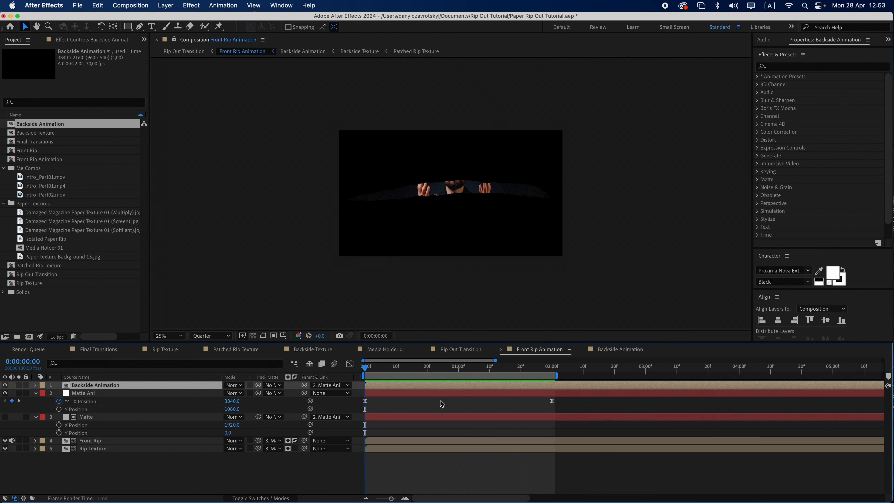
key(space)
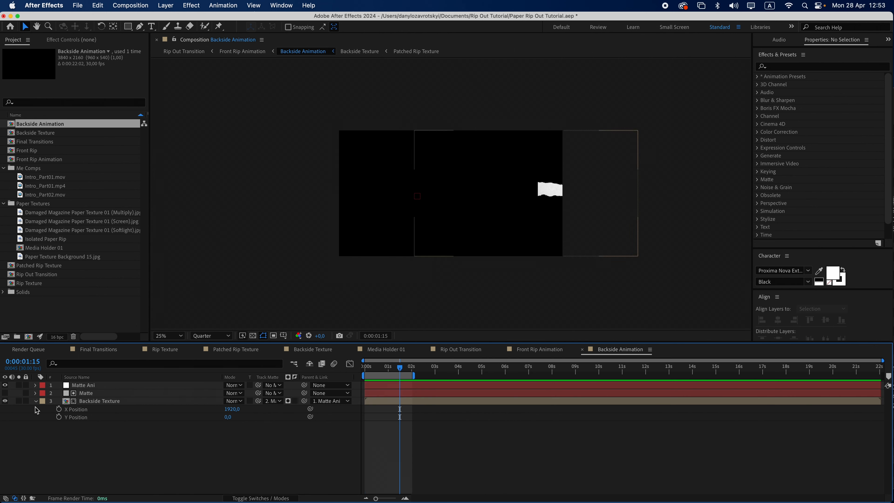
Duplicate the Matte layer and move the copy to the top of the layer stack
click(85, 394)
key(super+d)
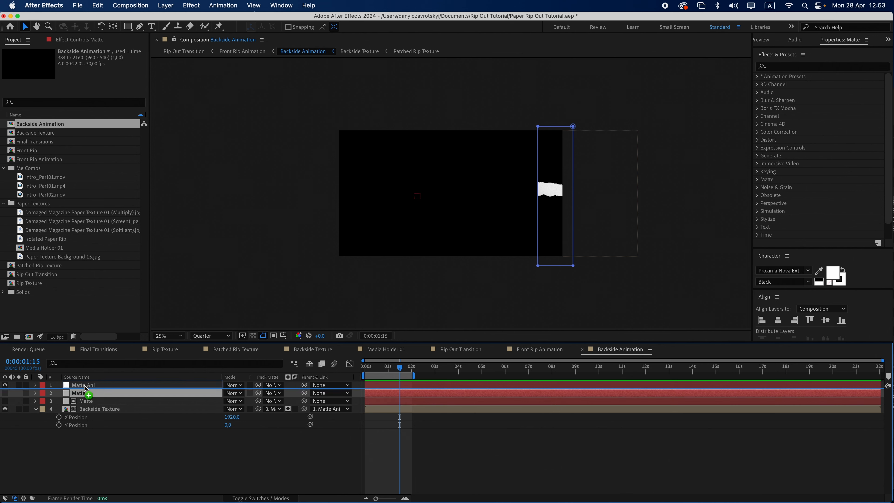
drag(86, 394, 87, 385)
Change the duplicate's solid settings to a black solid named Shadow
click(166, 5)
click(176, 25)
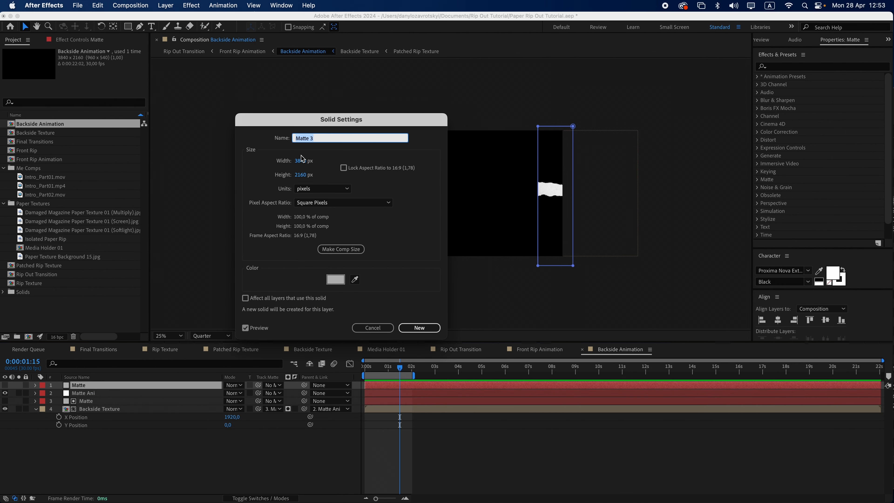
text(Shadow)
click(335, 281)
drag(120, 317, 2, 409)
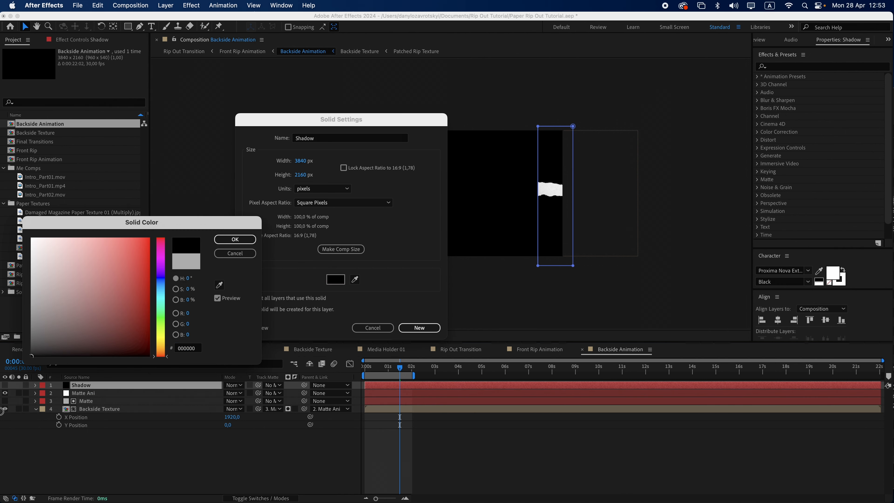
click(235, 240)
click(418, 328)
Turn on the transparency grid, zoom into the paper flap and make the Shadow layer visible
click(253, 336)
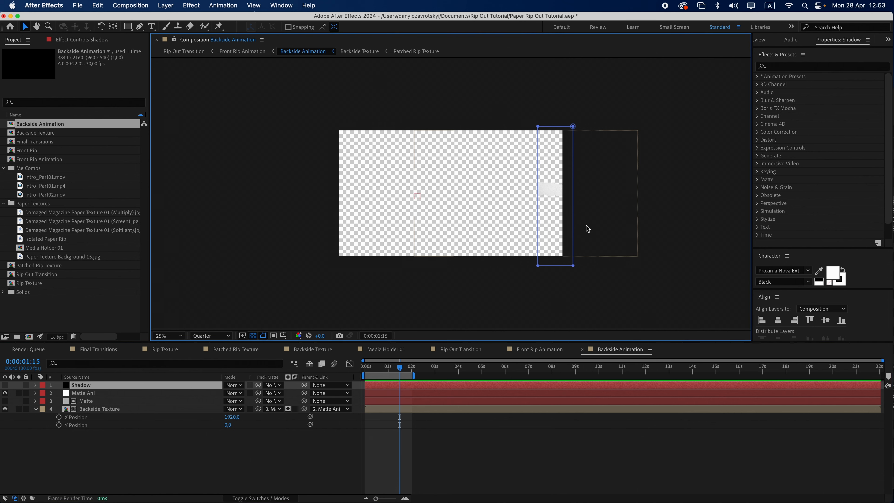
scroll(581, 224, up, 4)
drag(489, 208, 383, 201)
key(v)
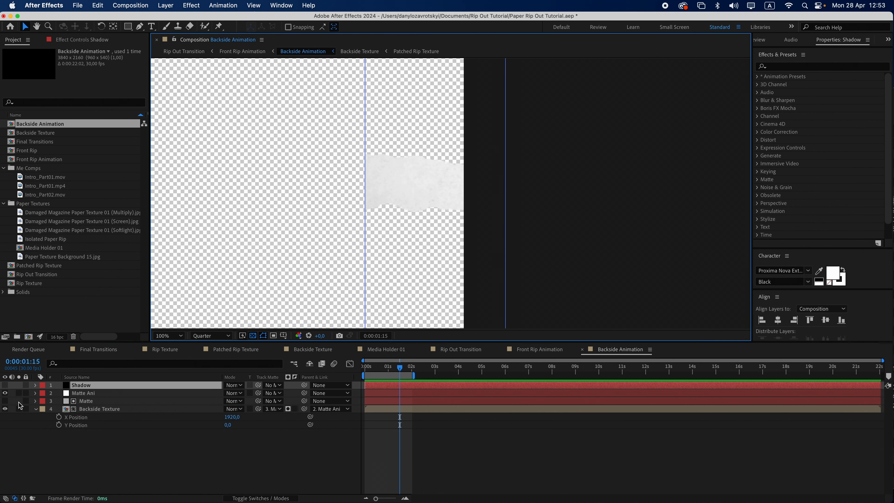
click(5, 385)
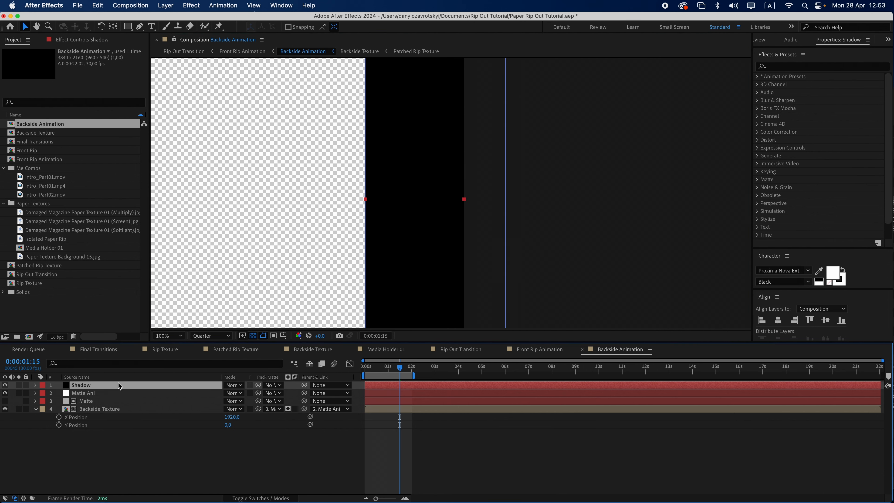
Feather the Shadow layer's mask and shift the shadow left onto the flap's torn edge
key(f)
click(79, 394)
drag(238, 402, 275, 401)
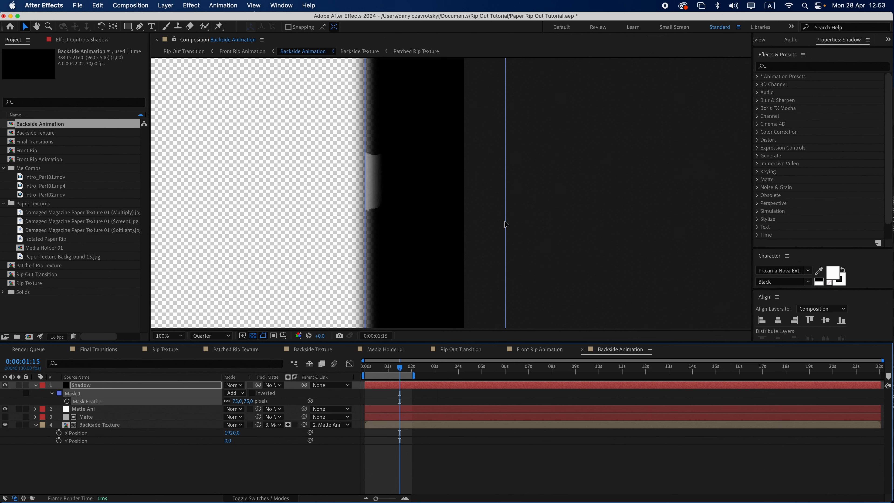
drag(505, 225, 375, 221)
Duplicate the Shadow layer and turn the copy into a white solid named Highlight
click(250, 386)
key(f)
click(90, 387)
key(super+d)
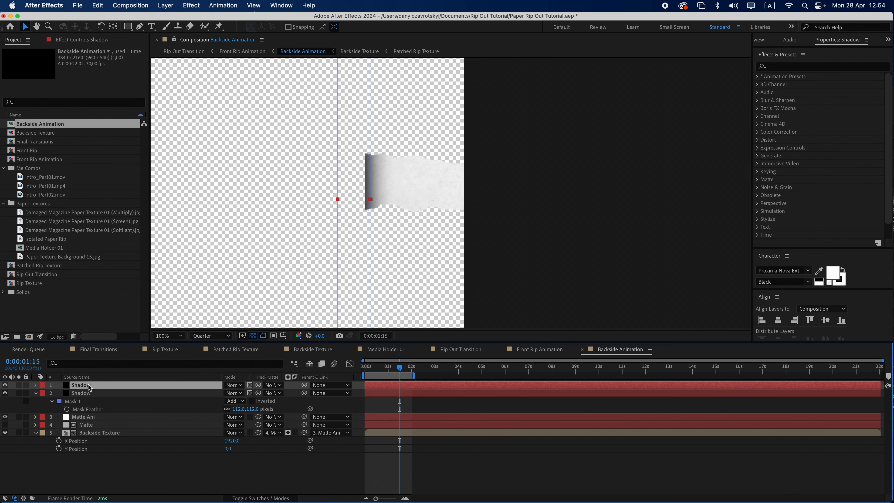
click(165, 5)
click(169, 30)
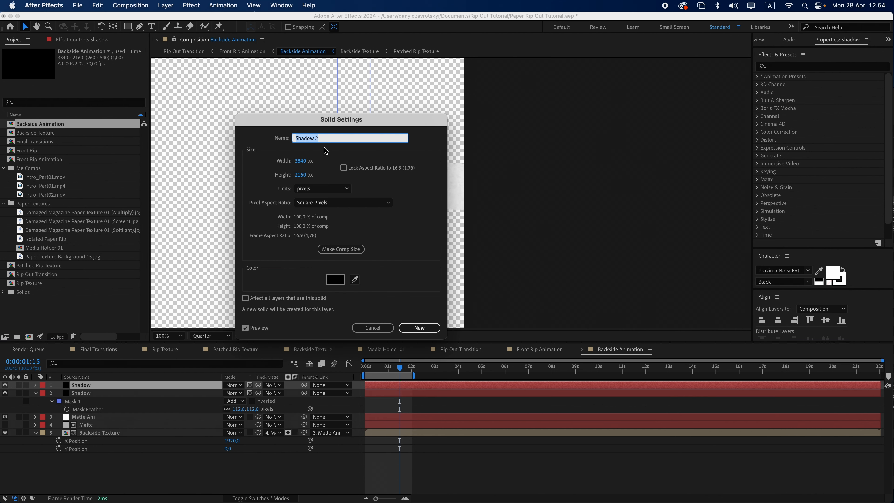
text(Highlight)
click(335, 280)
text(ffffff)
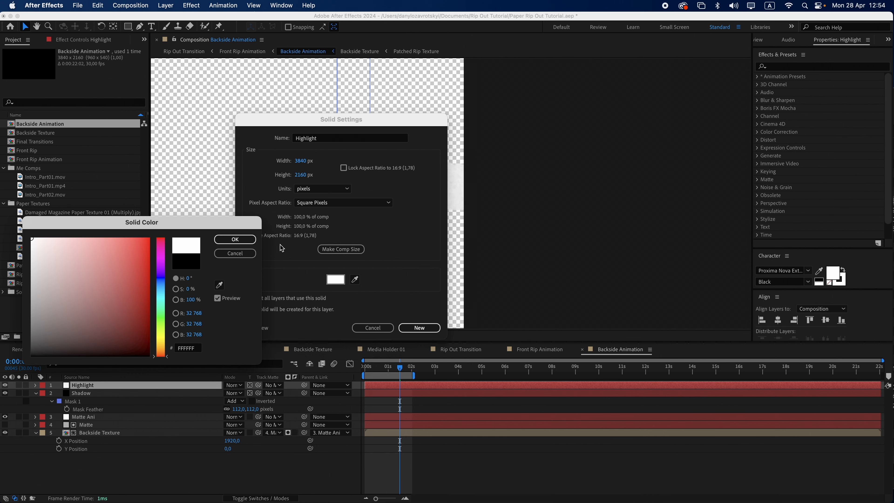
click(233, 240)
click(433, 329)
Set the Highlight layer's blend mode to Screen and move it right across the paper flap
click(234, 385)
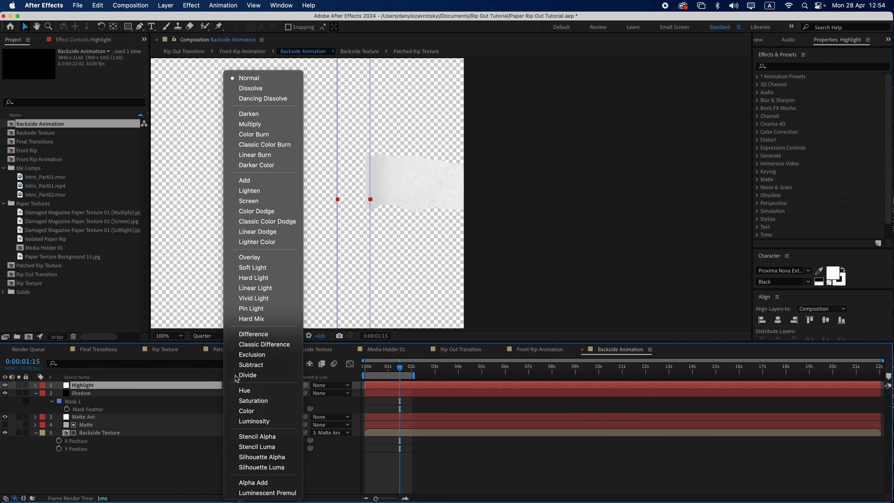
click(266, 201)
drag(337, 202, 481, 216)
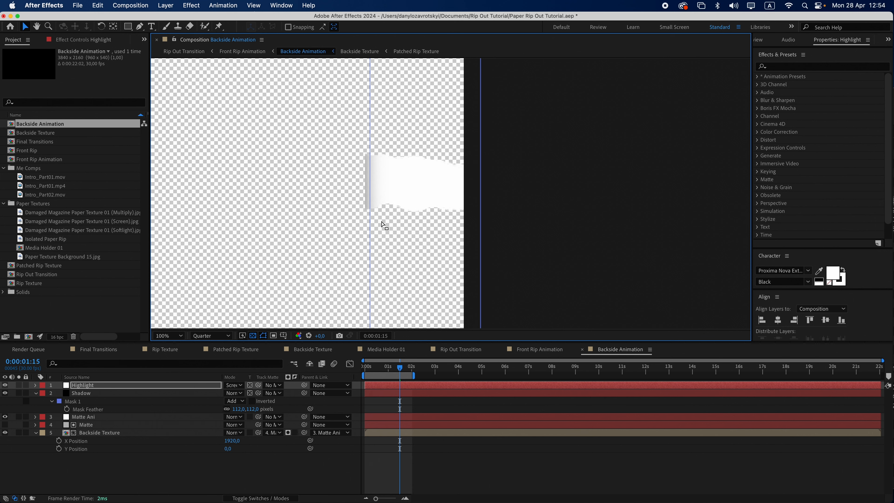
drag(370, 221, 458, 229)
Precompose all five layers into a new composition named Backside Shadow
shift+click(98, 418)
key(super+shift+c)
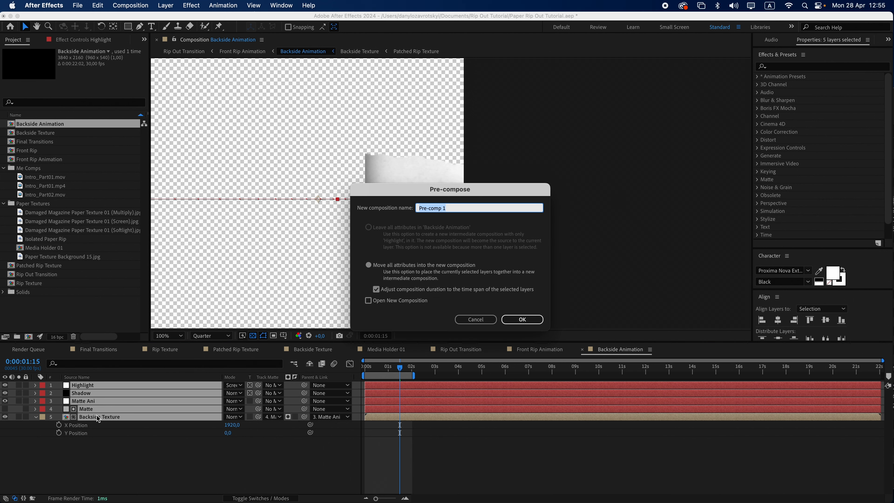
text(Backside Shadow)
key(Return)
Duplicate the Backside Shadow layer and apply a Drop Shadow effect to the lower copy
key(super+d)
click(102, 393)
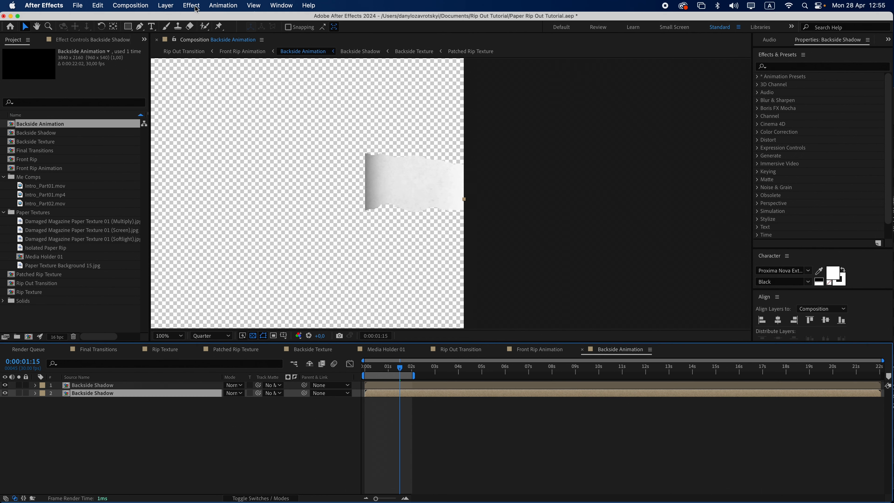
click(192, 5)
mouse_move(218, 225)
click(309, 305)
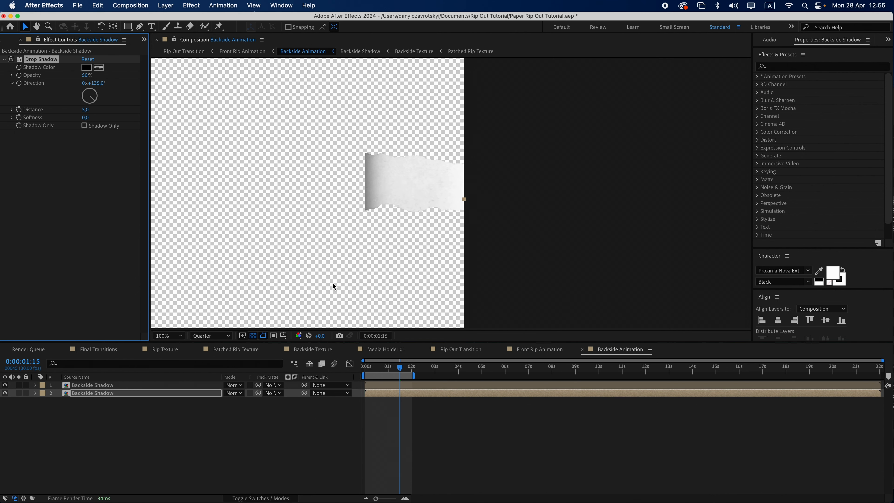
Set the drop shadow's direction to 215°, distance to 34 and softness to 86, previewing at Half resolution
mouse_move(91, 101)
mouse_down()
mouse_move(91, 110)
mouse_move(120, 118)
mouse_move(91, 110)
mouse_up()
click(211, 335)
click(204, 379)
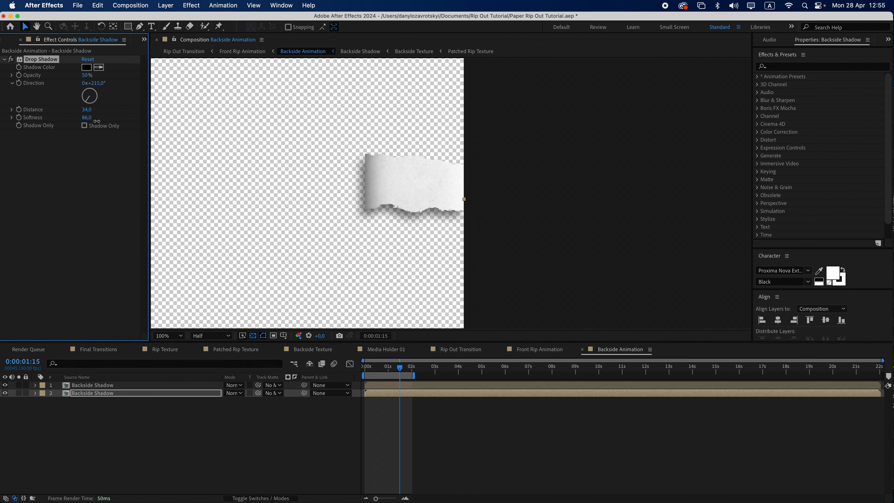
Add CC Radial Blur with Fading Zoom type, amount 31, and its center placed right of the flap
click(192, 5)
mouse_move(211, 90)
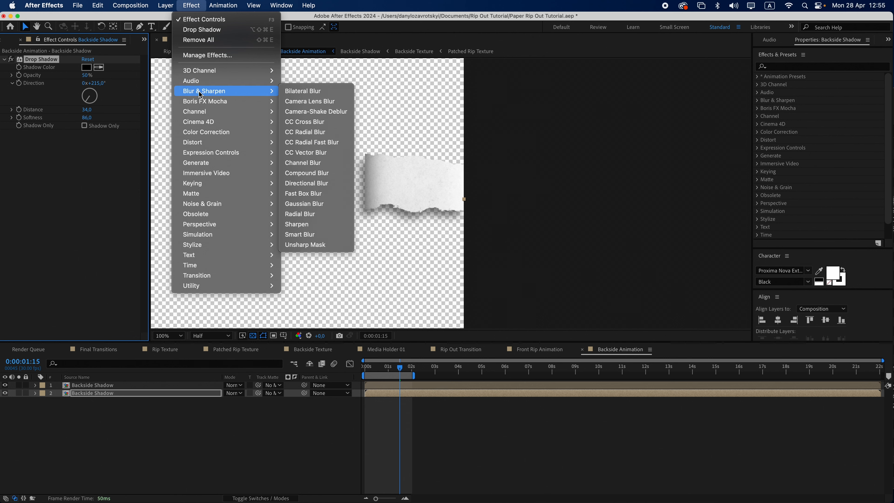
click(327, 132)
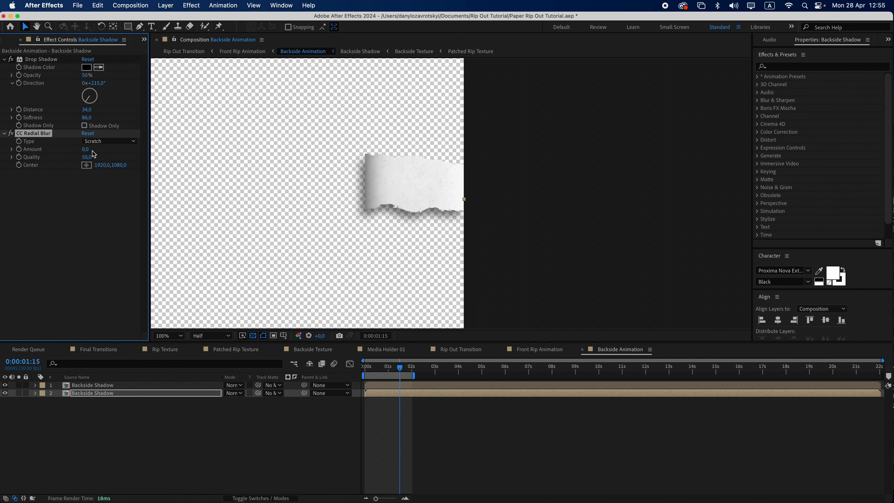
click(109, 140)
click(110, 162)
click(86, 165)
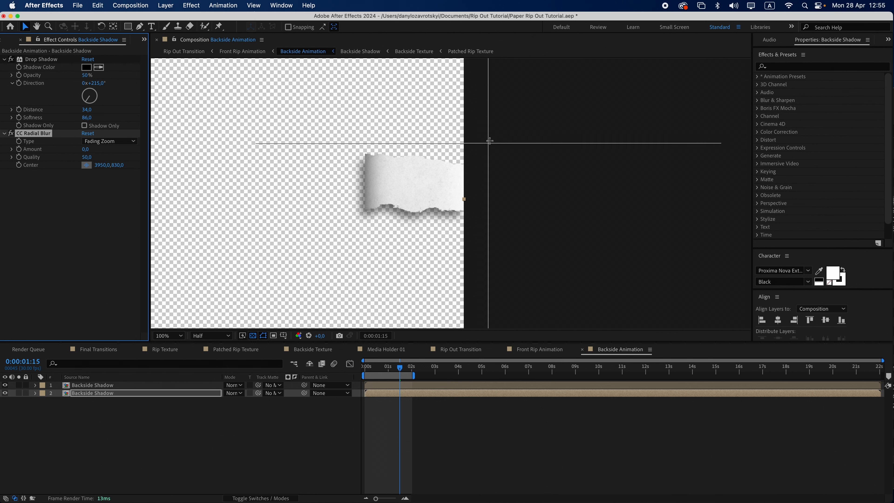
click(489, 141)
drag(85, 149, 100, 149)
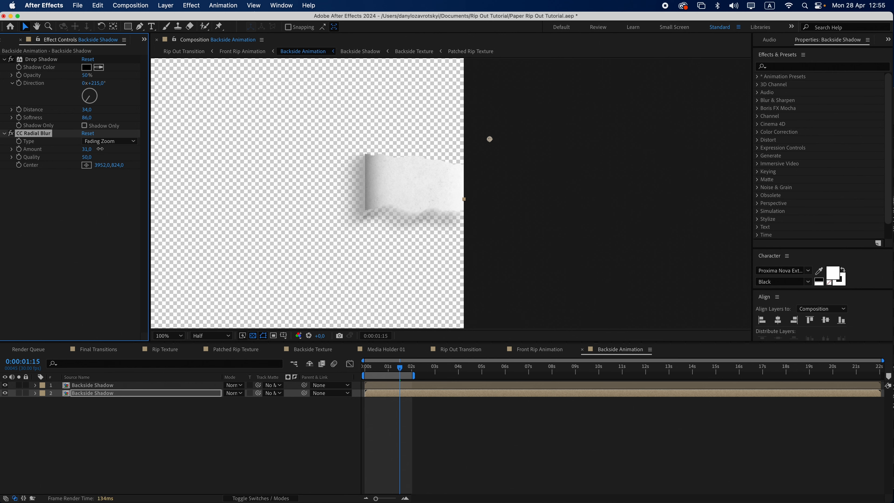
click(84, 125)
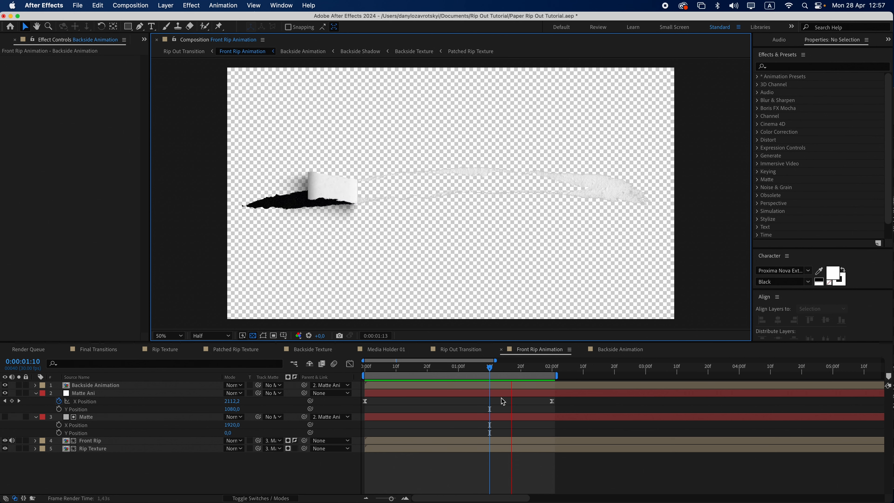
In Front Rip Animation, keyframe the Matte Ani null's rotation at 40° at the composition start
click(503, 400)
click(99, 394)
key(r)
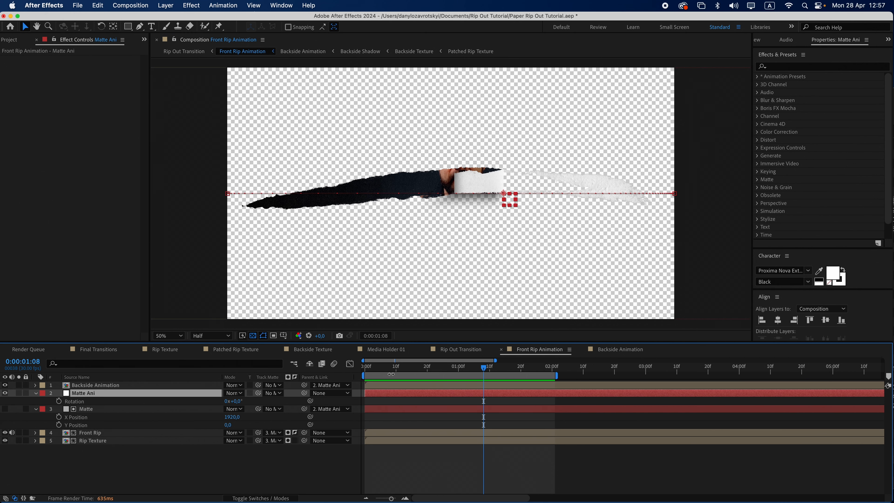
key(Home)
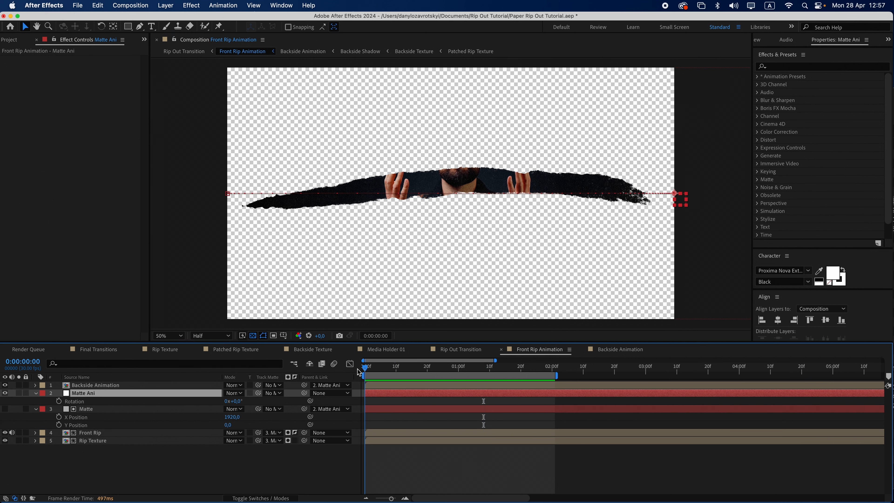
click(235, 401)
text(40)
key(Return)
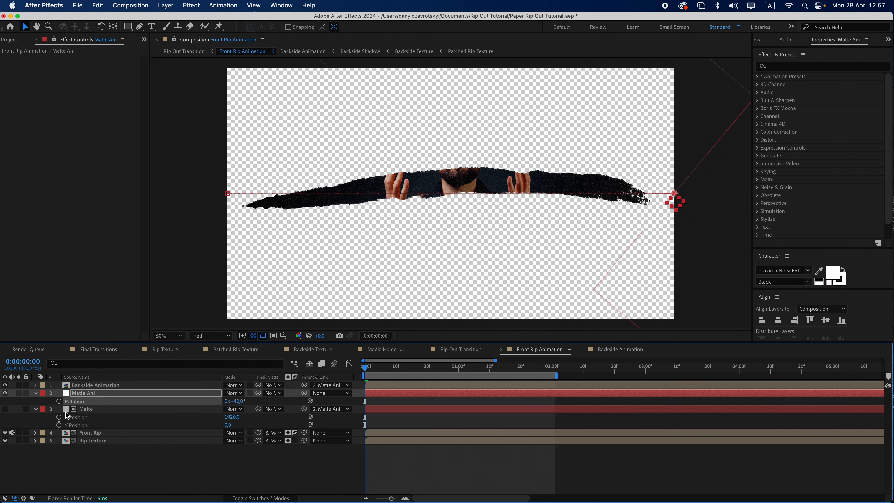
click(58, 400)
key(u)
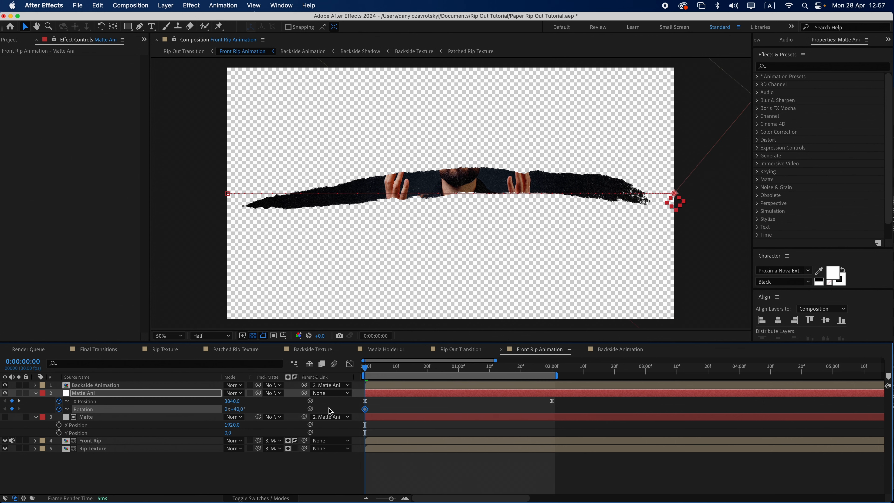
Set Matte Ani's rotation to -20° at the 2-second mark
click(552, 368)
click(246, 409)
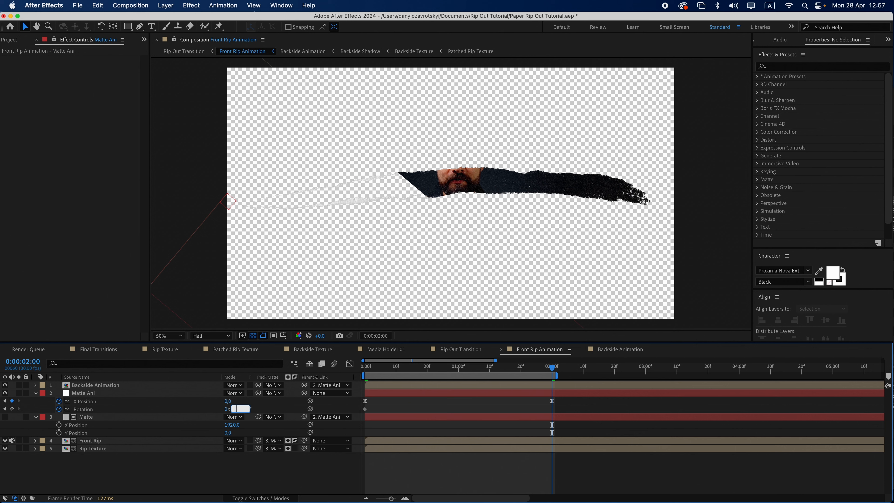
key(Return)
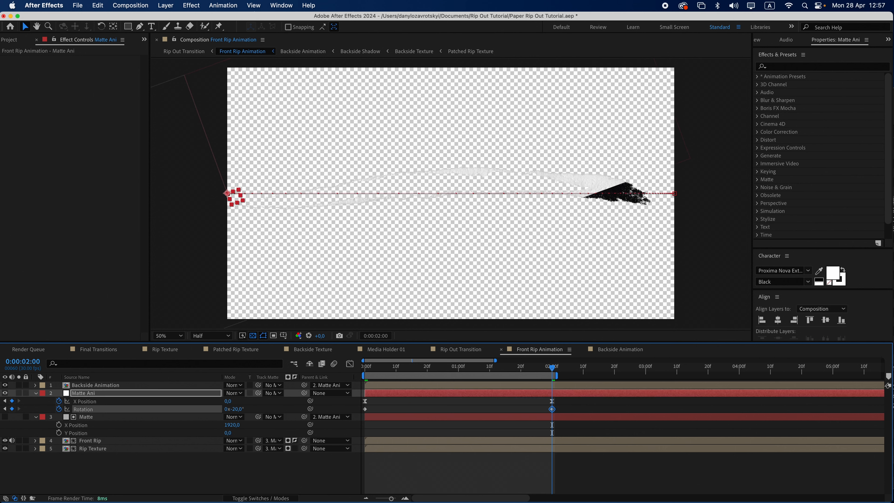
Increase the Matte solid's height to 3840 px in its solid settings
click(109, 417)
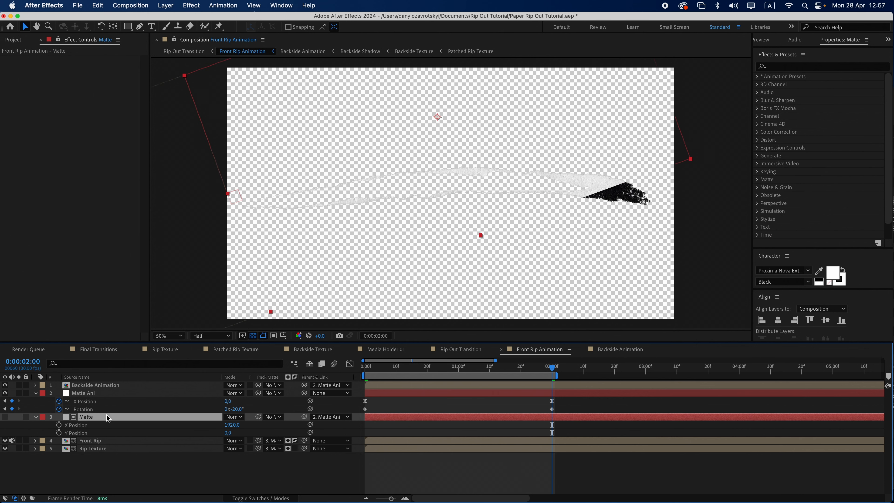
click(175, 5)
click(178, 32)
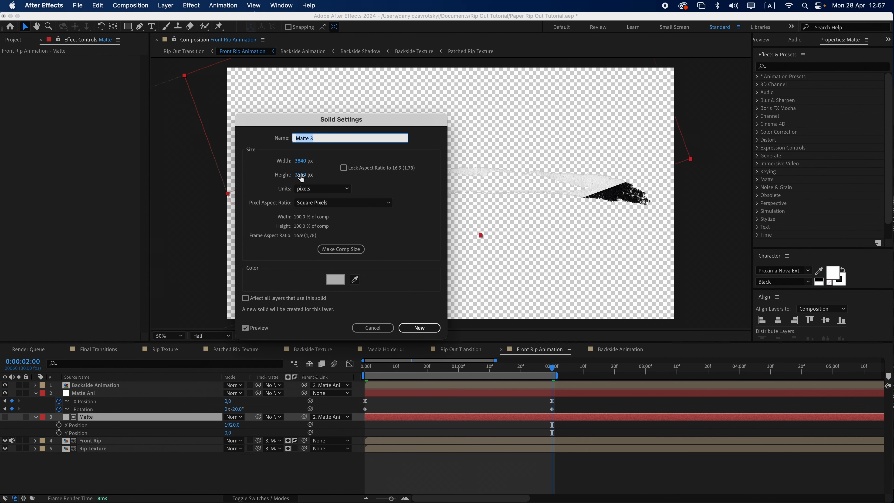
click(301, 176)
text(3840)
key(Return)
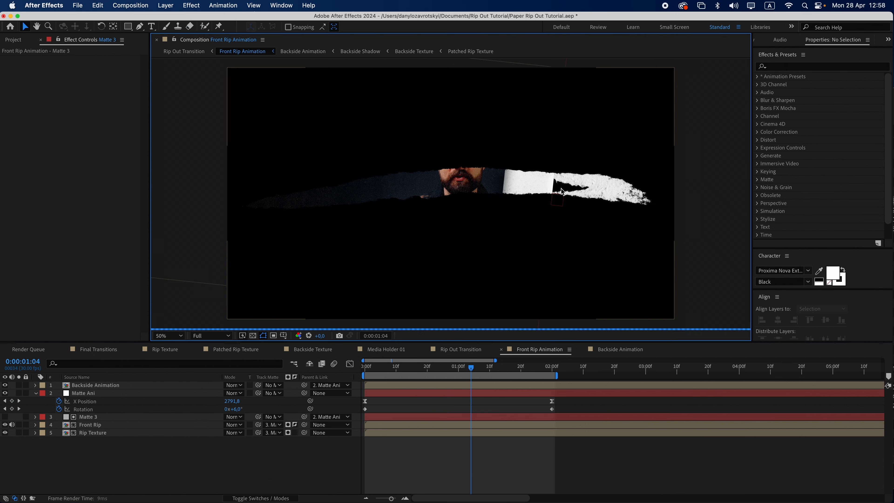
Zoom into the rip and nudge the Backside Animation layer's X position to -1919
scroll(562, 192, up, 4)
drag(561, 192, 384, 189)
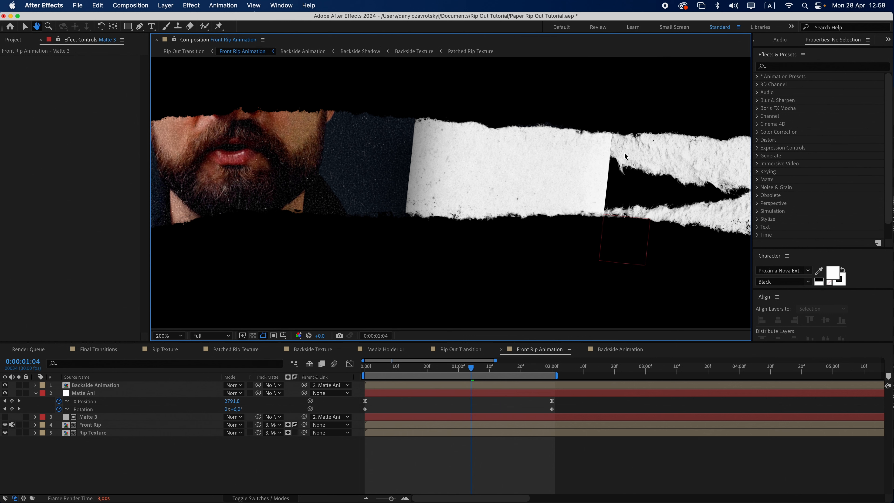
key(v)
click(105, 387)
key(p)
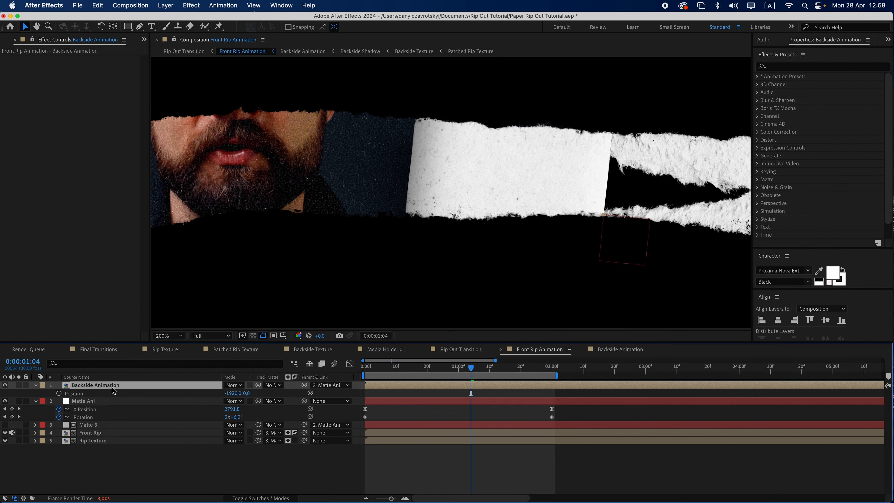
click(234, 395)
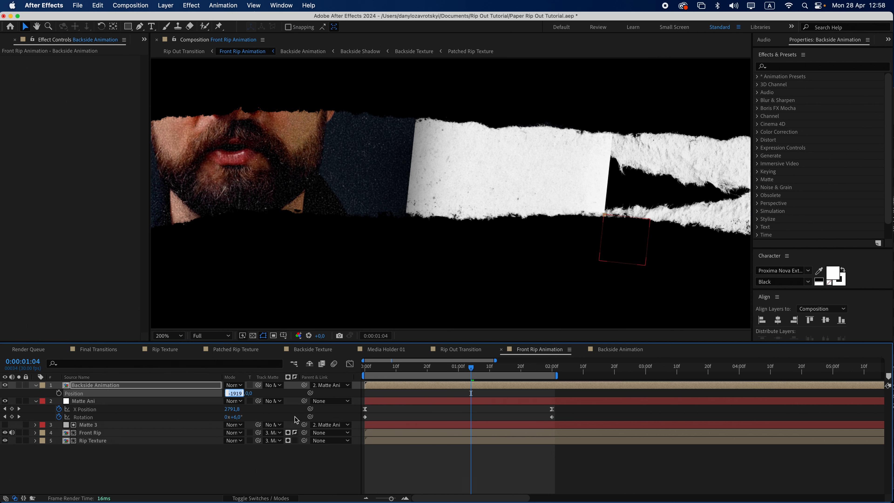
click(385, 393)
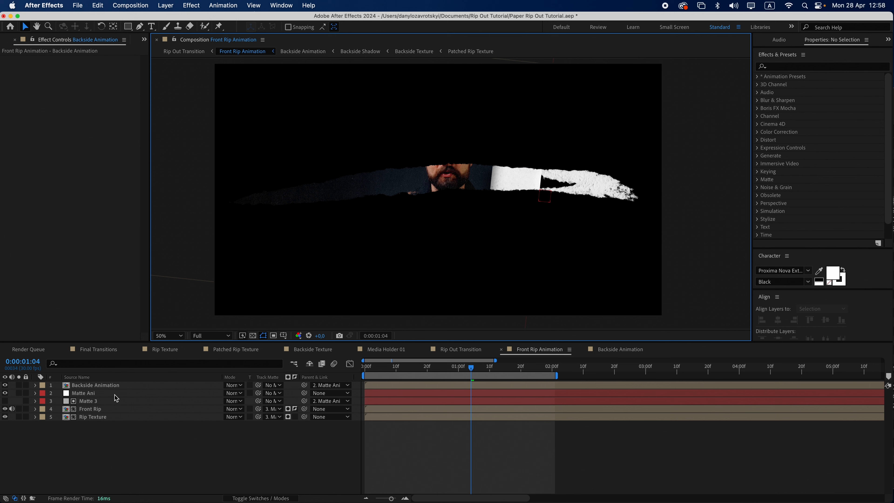
Reveal Matte Ani's rotation keyframes and switch to the Project panel
click(114, 394)
key(r)
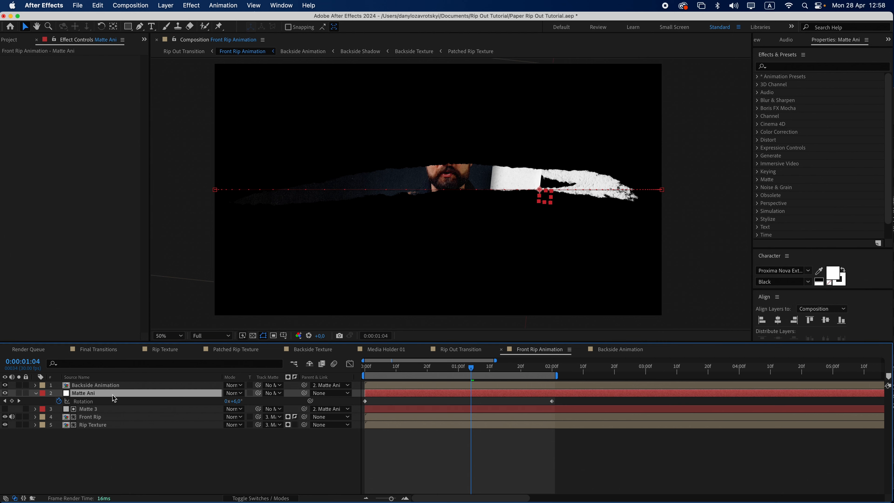
click(101, 401)
click(13, 39)
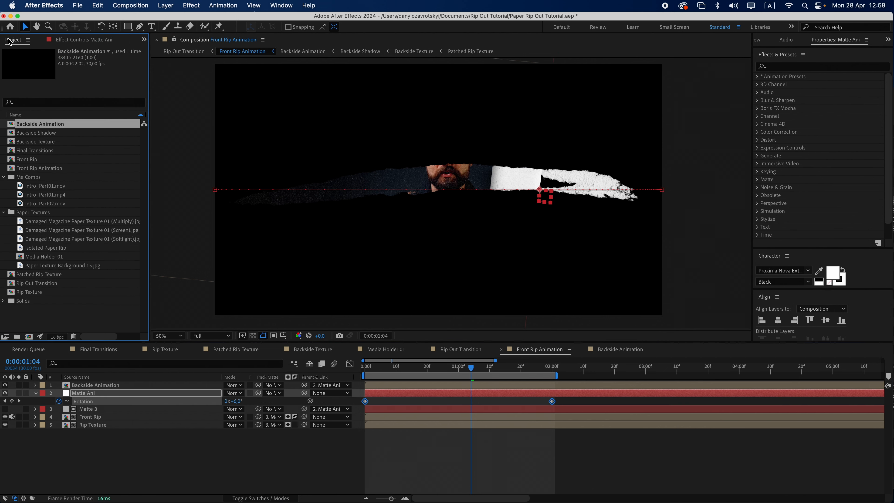
In the Backside Shadow composition, duplicate the Matte Ani solid and rename the copy Matte Rot
double_click(35, 133)
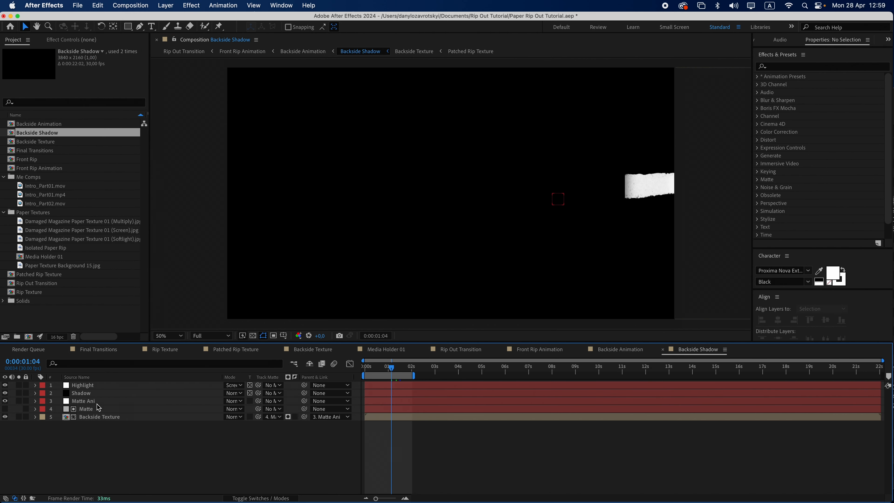
click(105, 402)
click(162, 5)
click(172, 28)
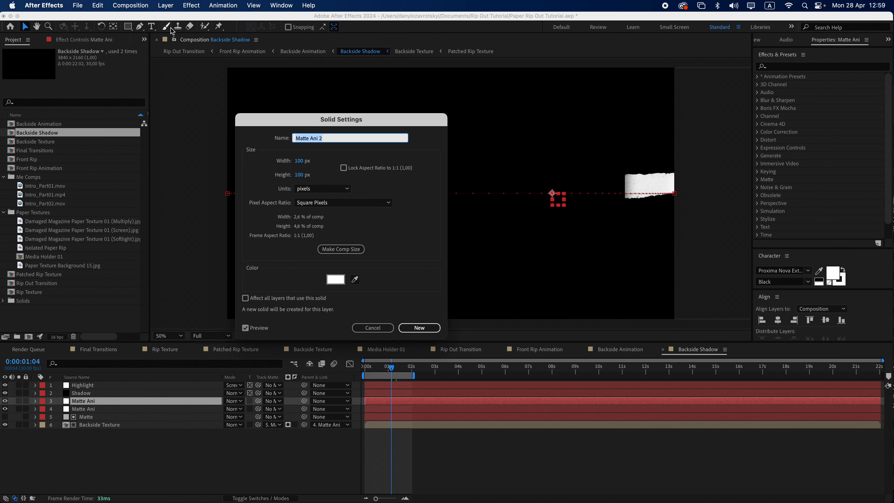
key(Right)
key(Return)
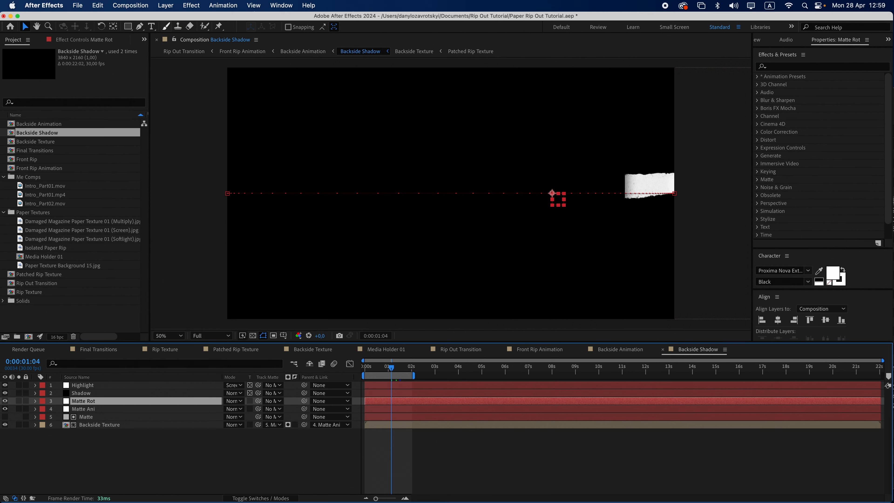
Parent the Highlight, Shadow and Matte layers to the Matte Rot layer
key(r)
key(Home)
click(113, 393)
shift+click(110, 386)
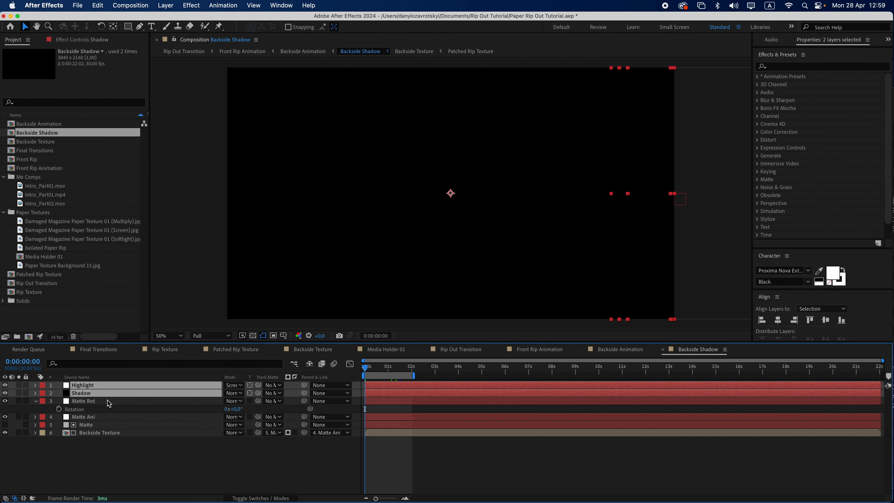
super+click(101, 426)
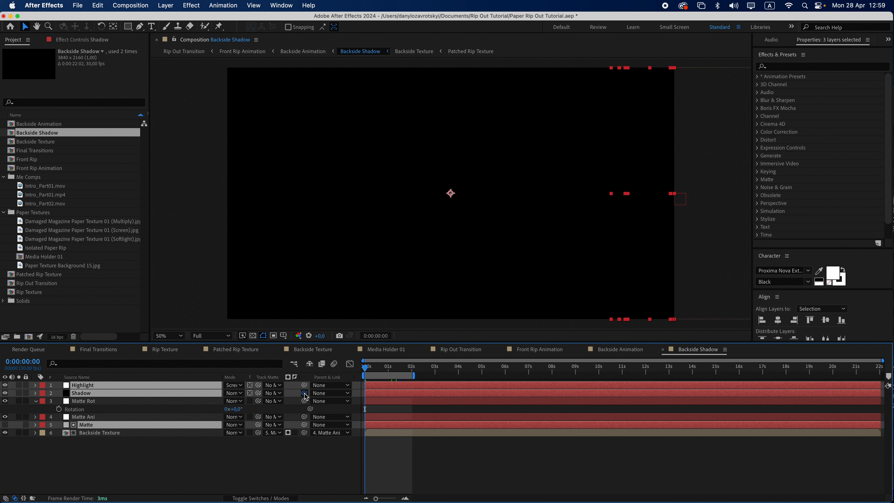
drag(305, 393, 306, 405)
Paste the copied rotation keyframes onto Matte Rot and set its first rotation keyframe to -40°
click(96, 410)
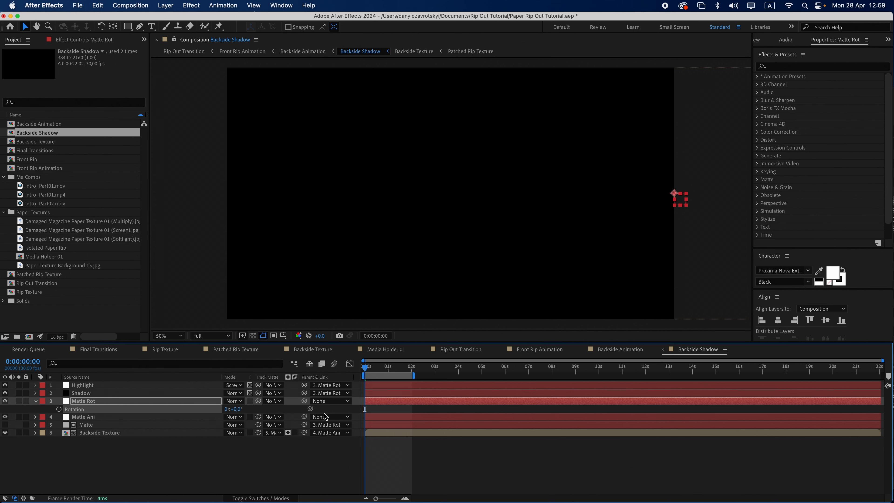
key(super+v)
click(256, 410)
click(241, 411)
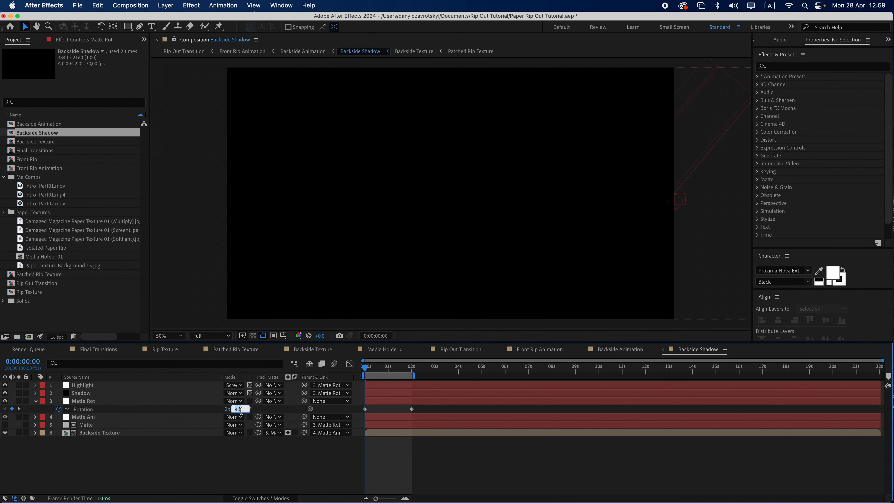
text(-40)
key(Return)
Set Matte Rot's rotation to 20° at the 2-second mark
click(412, 367)
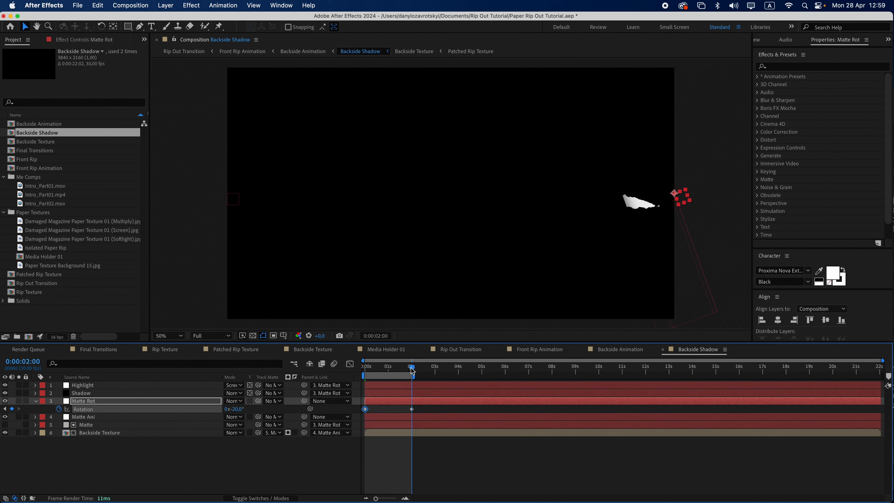
click(263, 411)
click(239, 409)
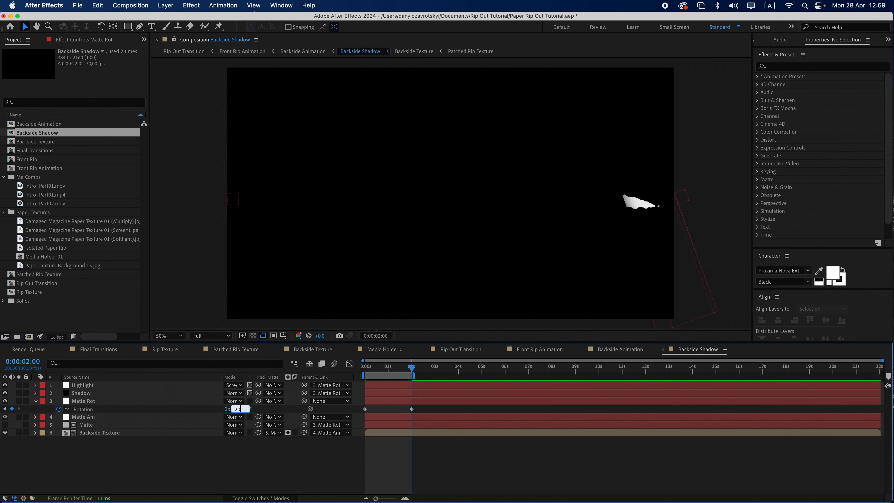
text(20)
key(Return)
drag(370, 370, 412, 374)
In Front Rip Animation, duplicate the Matte Ani solid and rename the copy Matte Ani Backside
click(540, 350)
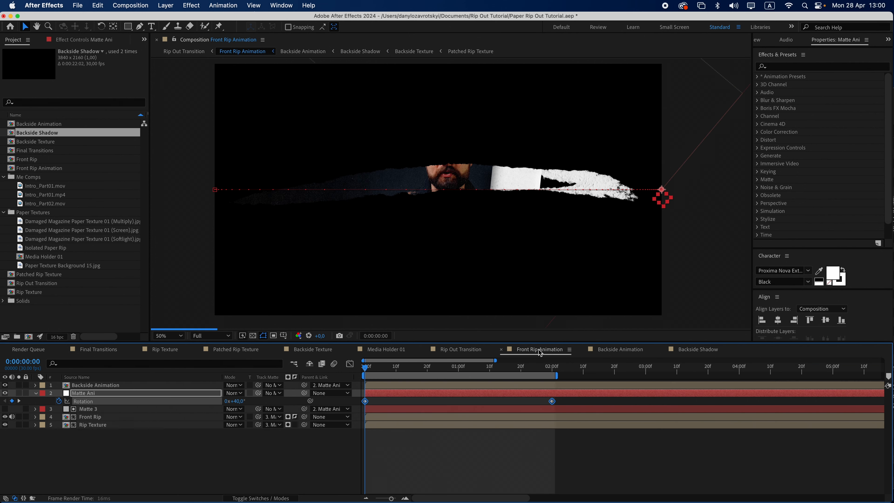
click(97, 393)
key(super+d)
click(165, 5)
click(169, 30)
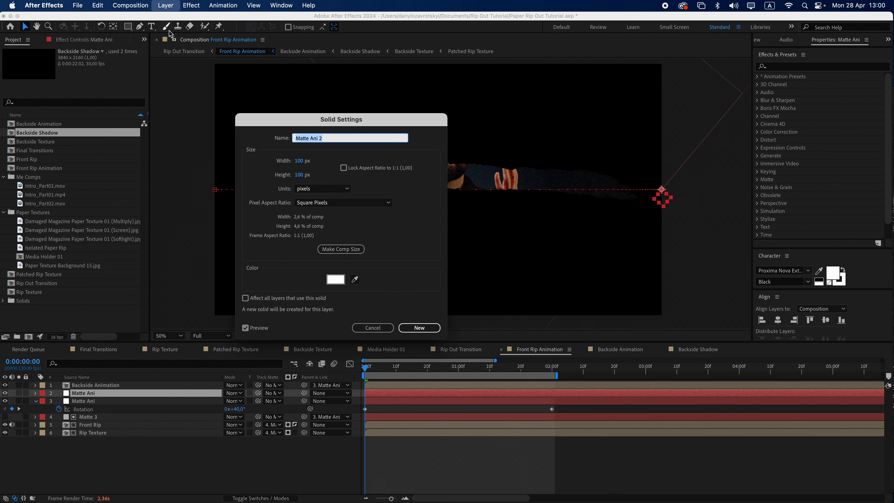
key(Right)
text(Backside)
key(Return)
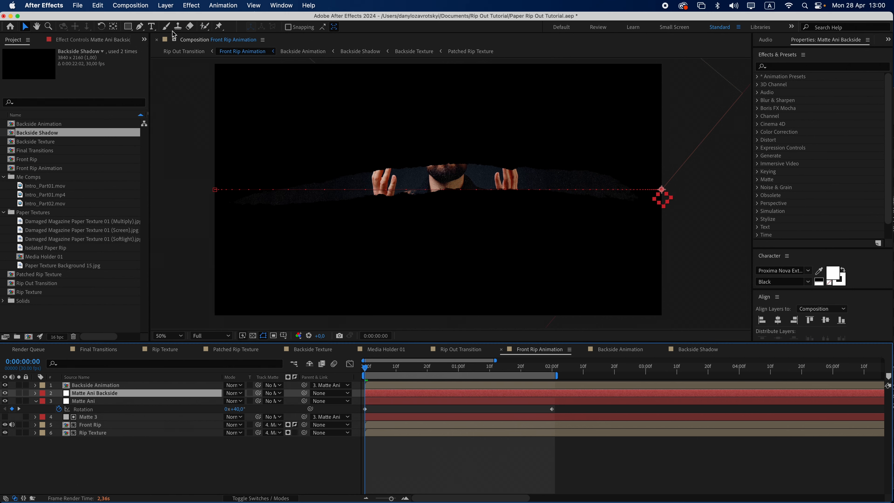
Add a rotation expression on Matte Ani Backside linking to Matte Ani's rotation multiplied by 2
key(u)
click(84, 410)
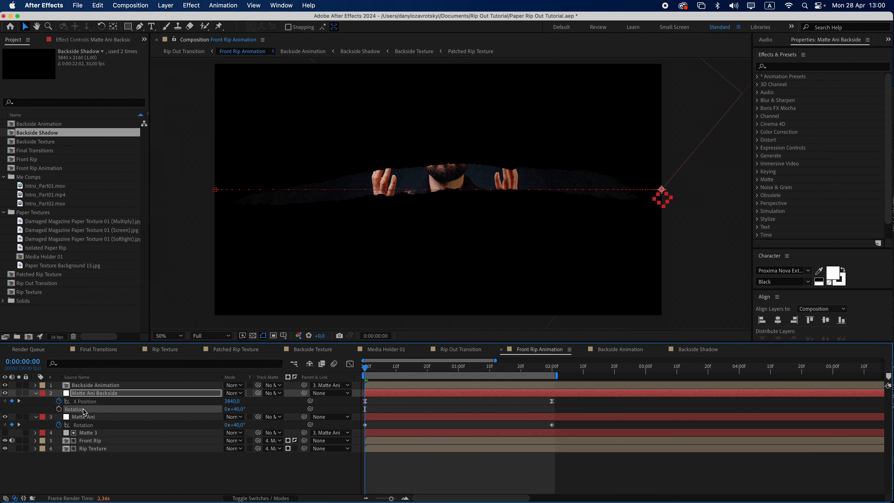
alt+click(59, 409)
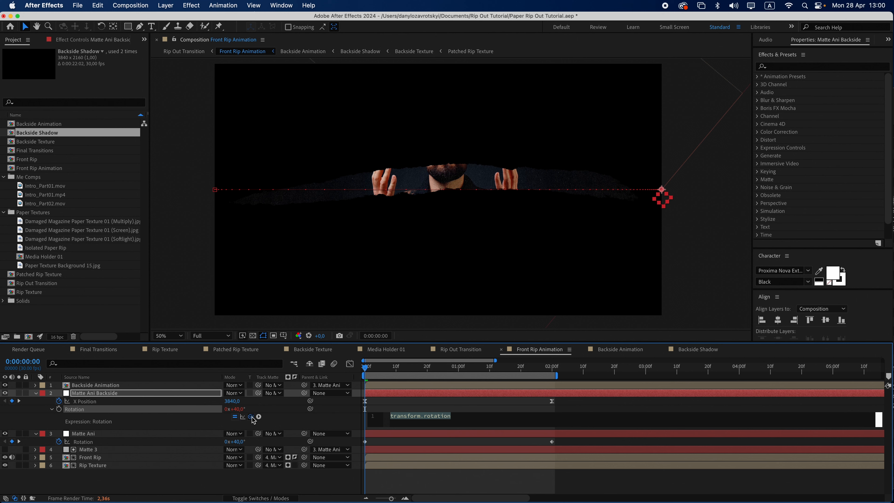
drag(251, 417, 174, 443)
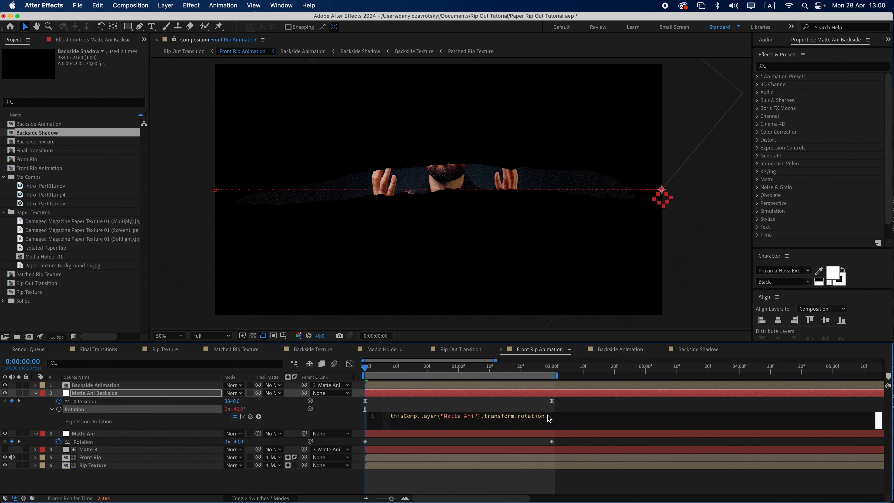
click(533, 404)
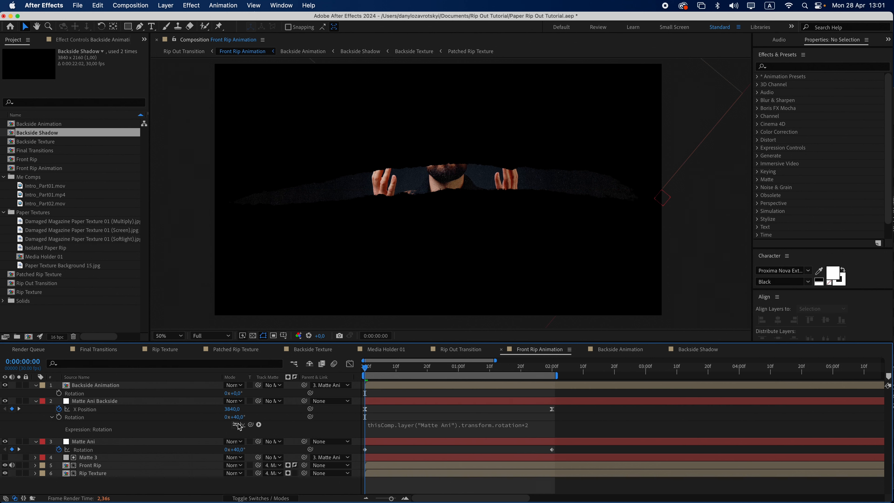
Parent the Backside Animation layer to Matte Ani Backside
click(235, 424)
drag(304, 385, 306, 402)
click(235, 424)
drag(368, 370, 506, 374)
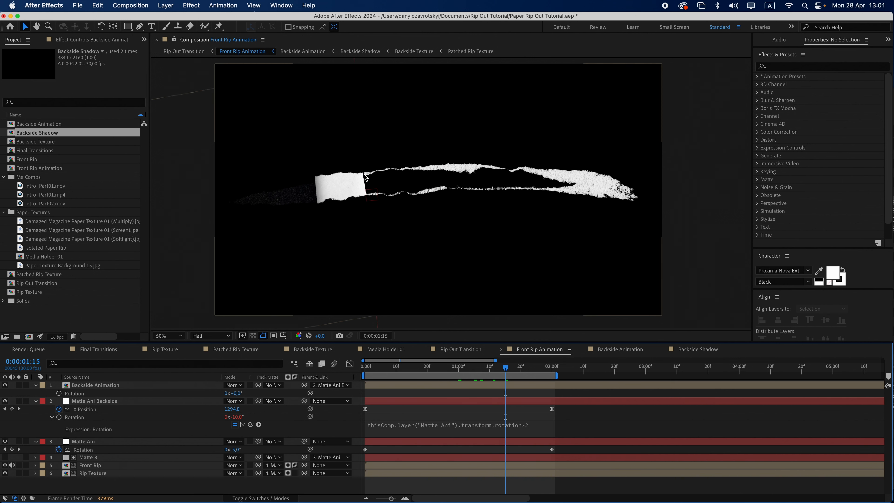
Open the Backside Shadow composition and set its width to 4040 px in composition settings
double_click(114, 385)
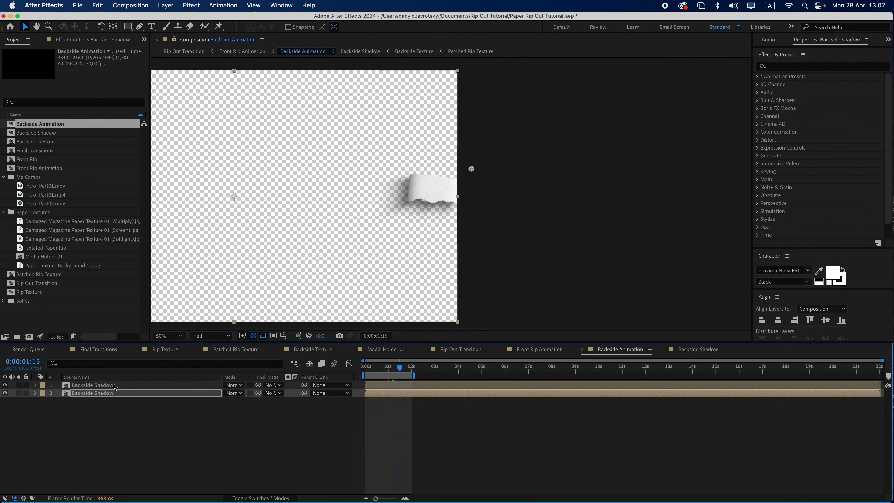
double_click(129, 392)
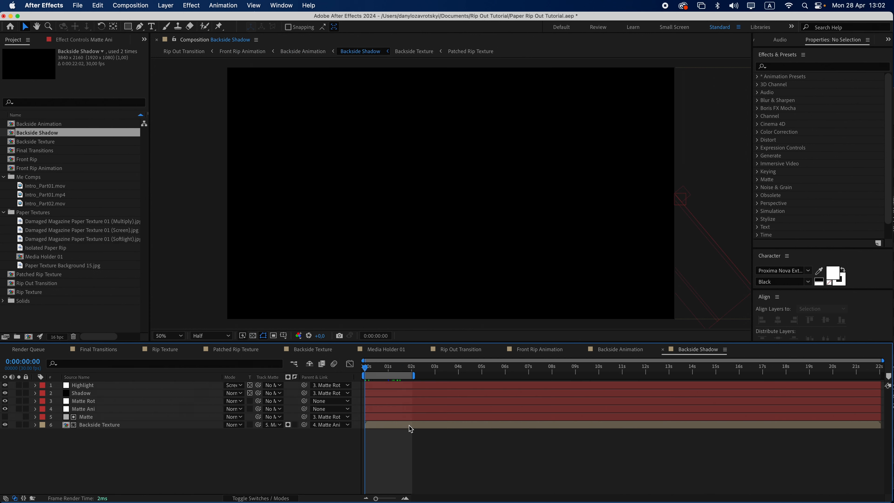
click(130, 5)
click(133, 34)
click(252, 221)
text(404)
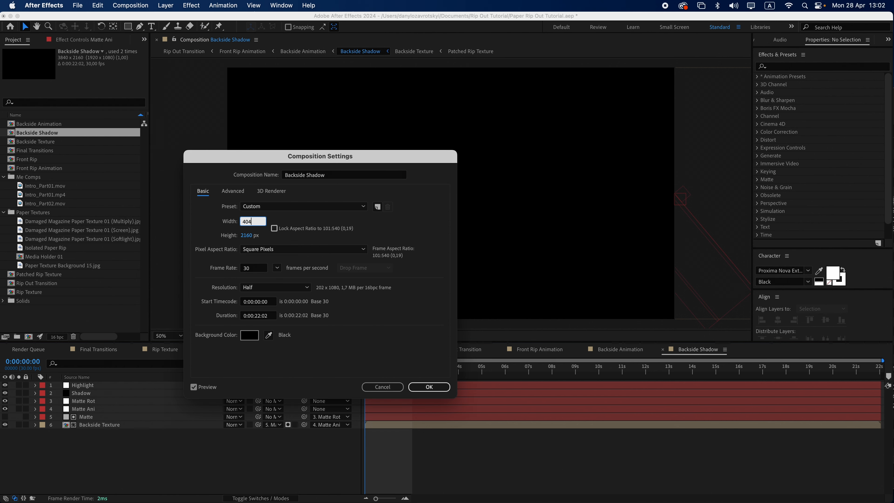
text(0)
click(429, 387)
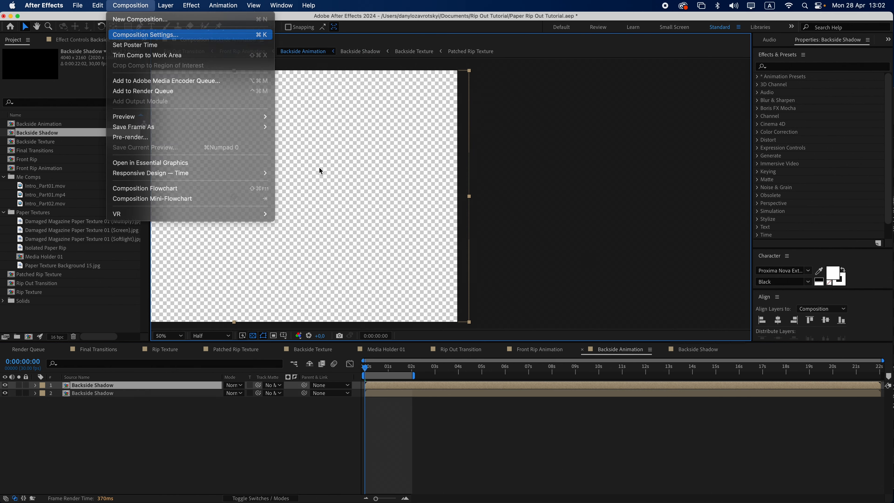
Set the Backside Animation composition's width to 4040 px
key(Return)
click(248, 222)
text(4040)
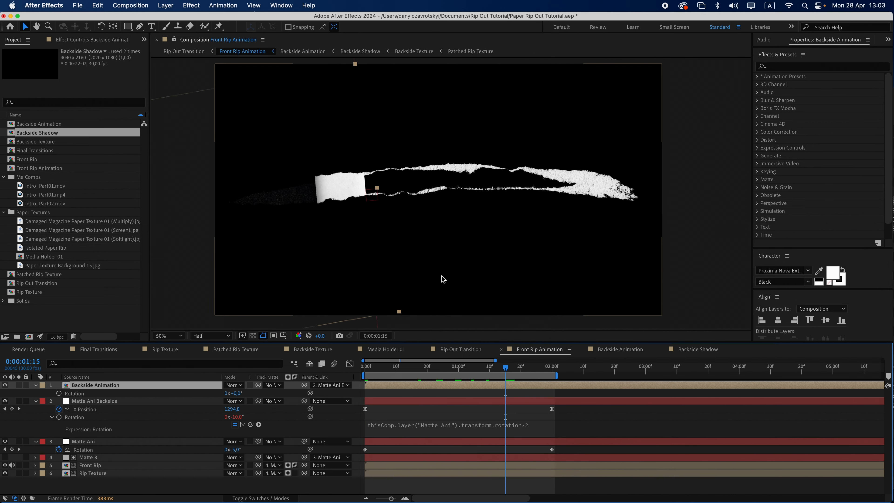
Apply Simple Choker to Patched Rip Texture in Rip Out Transition and set Choke Matte to 2
click(449, 350)
click(133, 393)
click(191, 5)
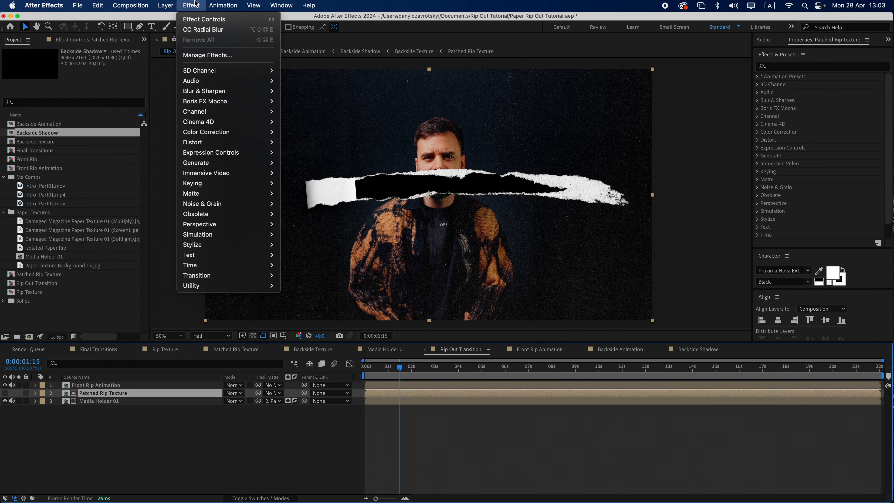
mouse_move(213, 193)
click(302, 224)
click(86, 75)
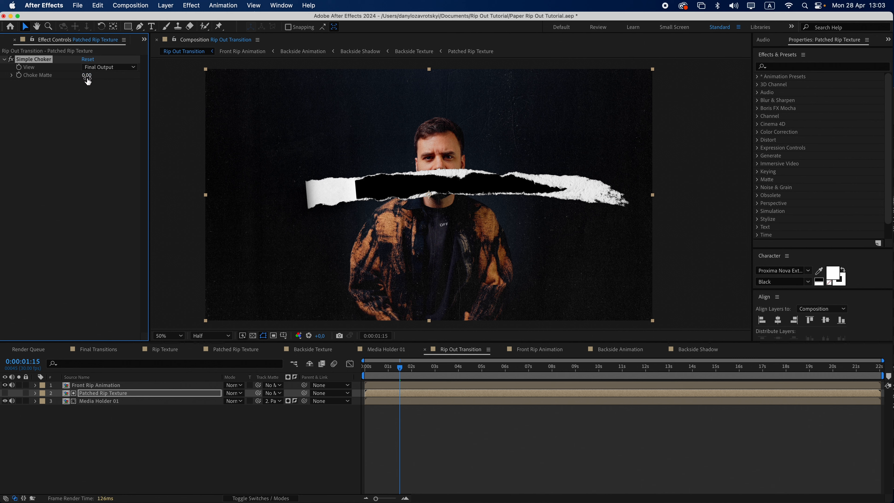
text(2)
key(Return)
In Final Transitions, split the Rip Out Transition layer at 0:00:03:16 and delete the later part
click(387, 368)
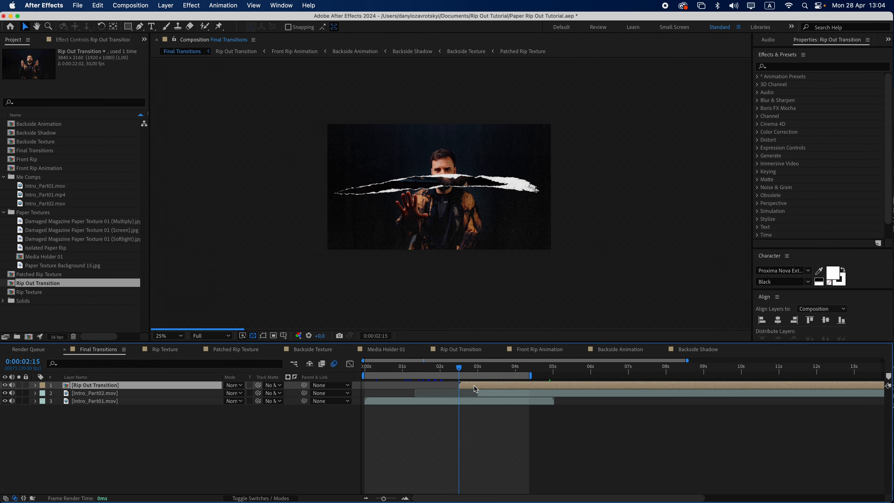
click(498, 368)
key(super+shift+d)
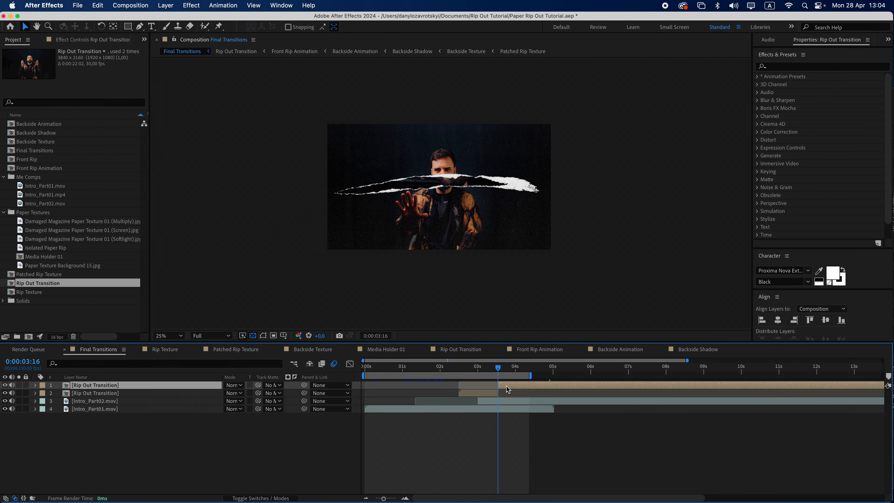
key(Delete)
Split Intro_Part01.mov at 0:00:02:15 and delete the part after the cut
click(472, 367)
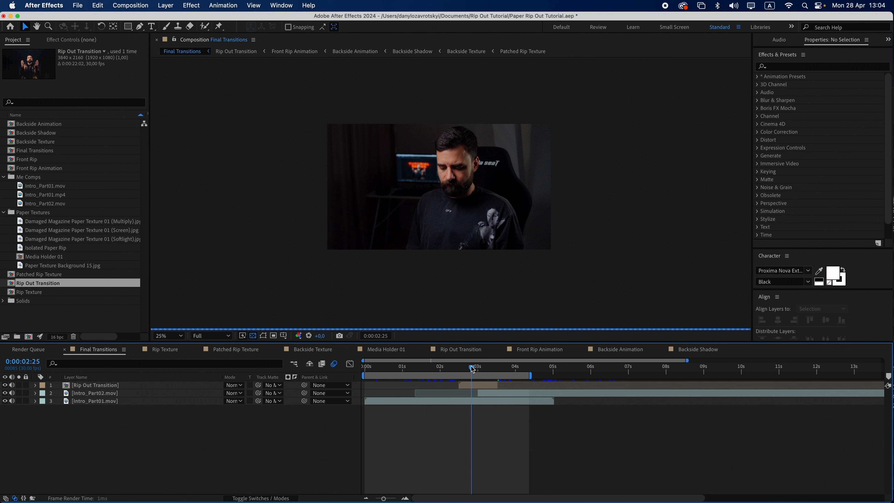
click(458, 367)
click(467, 400)
key(super+shift+d)
key(Delete)
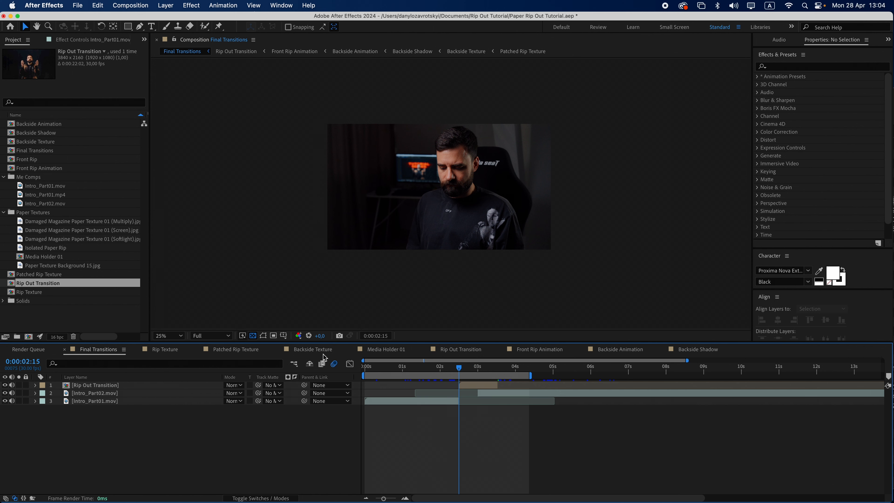
In Media Holder 01, duplicate Intro_Part01.mov, trim the copy's end to about 2.5 seconds and delete the original layer
double_click(45, 256)
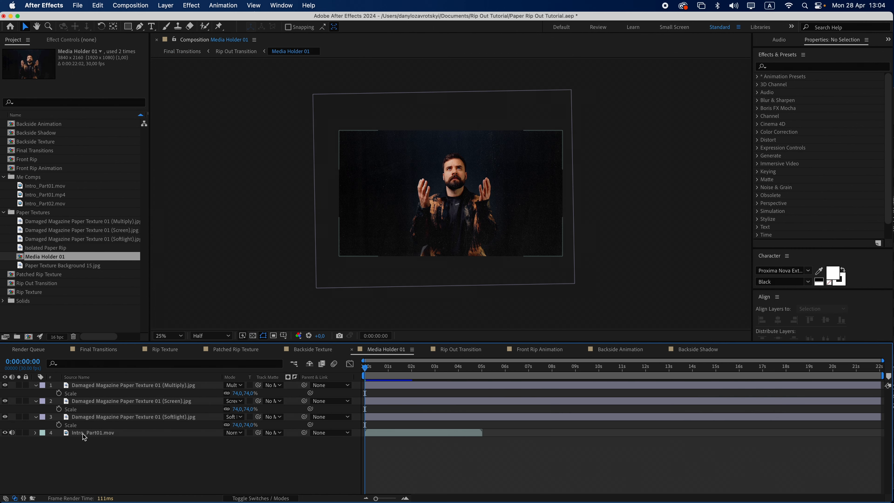
click(85, 437)
key(super+d)
drag(440, 431, 383, 432)
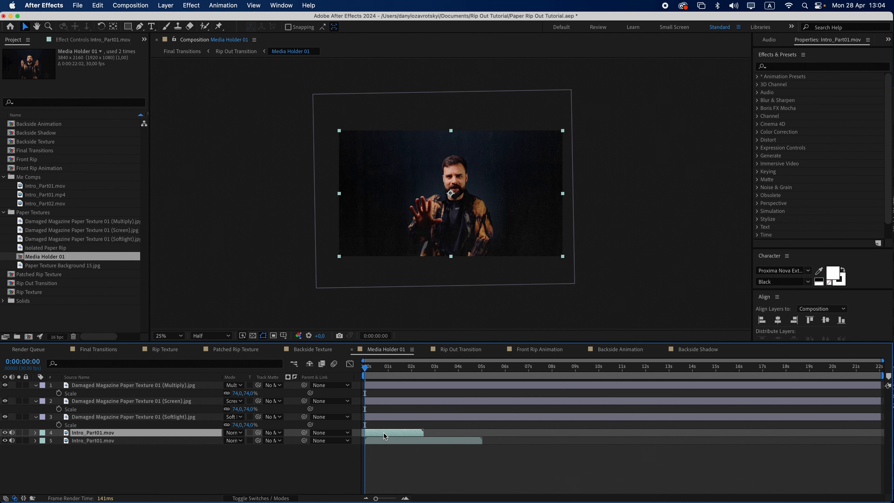
click(383, 439)
key(Delete)
mouse_move(367, 367)
mouse_down()
mouse_move(390, 367)
mouse_move(363, 372)
mouse_up()
Back in Final Transitions, shift the Intro_Part02.mov layer earlier in time
click(181, 52)
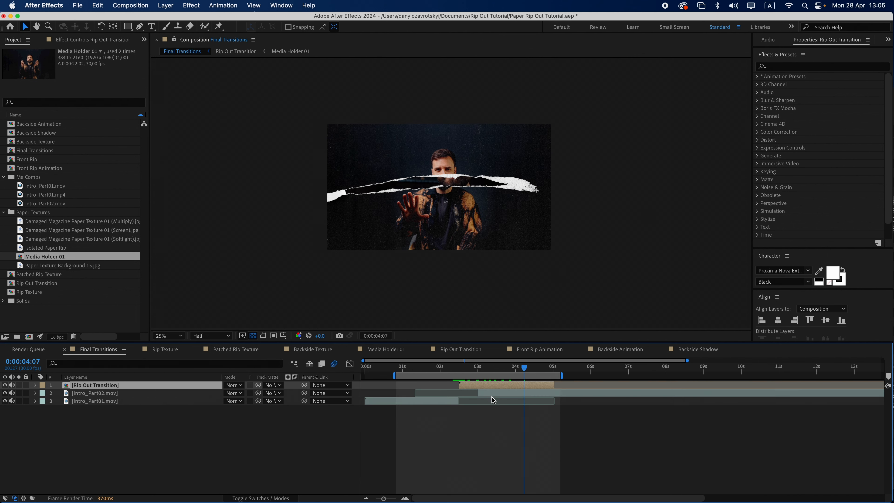
drag(491, 393, 471, 393)
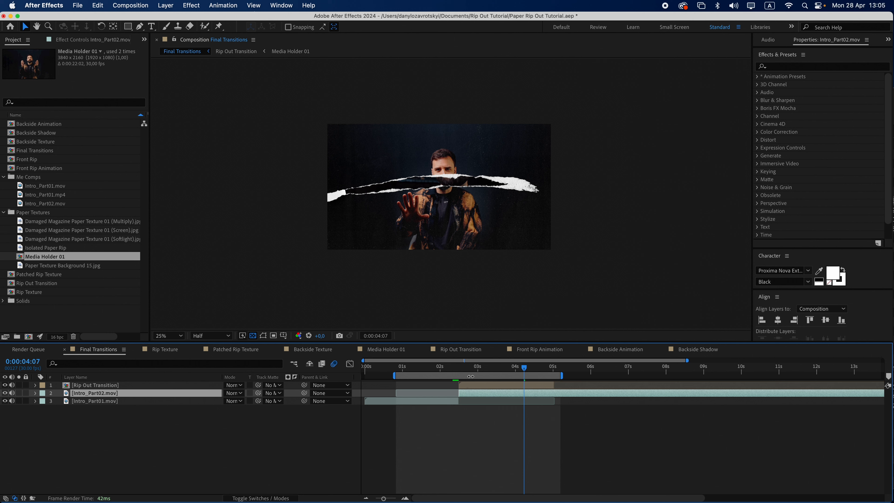
click(405, 498)
drag(497, 500, 477, 500)
Add a Scale keyframe to the Rip Out Transition layer at 0:00:02:20
click(430, 368)
click(427, 386)
key(s)
click(59, 393)
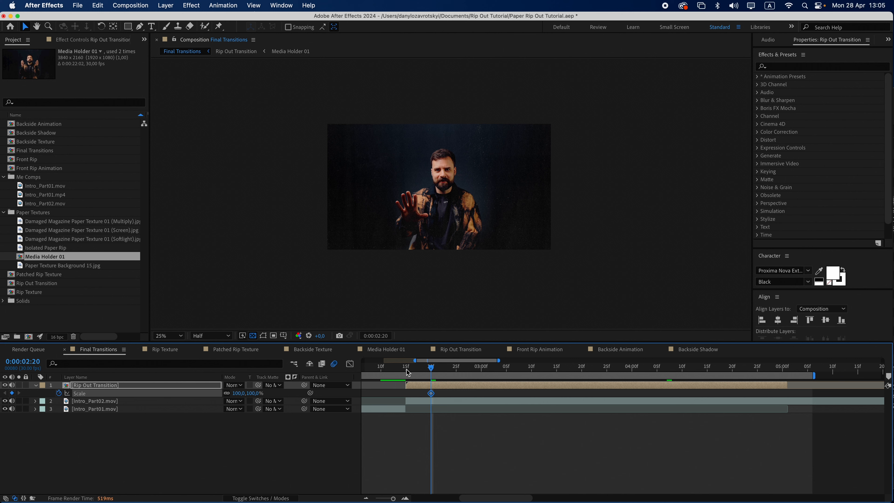
Add Position keyframes to the Rip Out Transition layer at 0:00:04:00 and 0:00:02:20
click(633, 370)
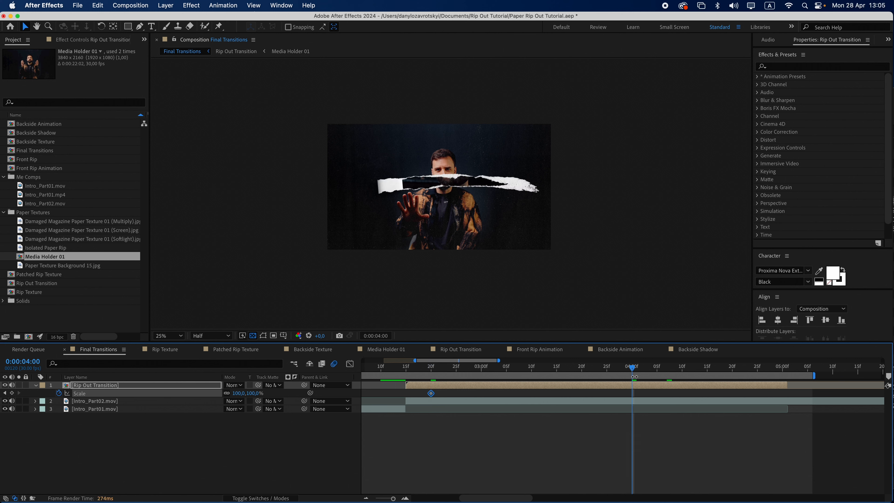
click(130, 386)
key(p)
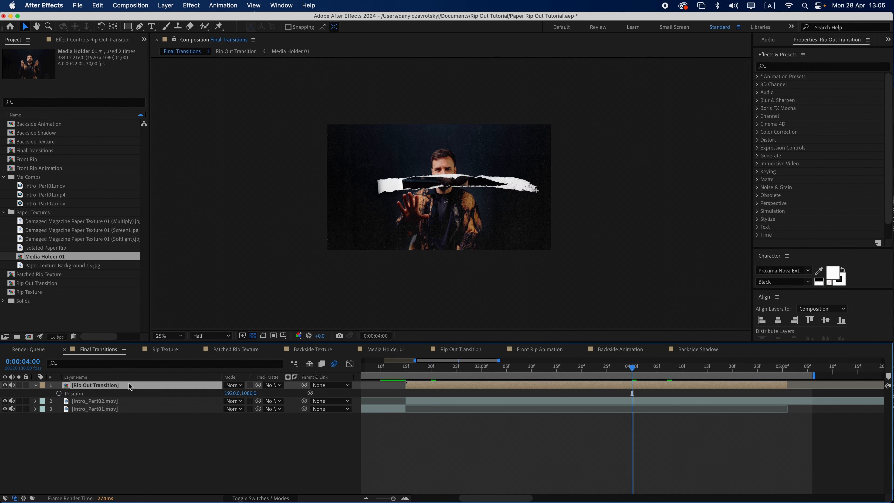
click(59, 393)
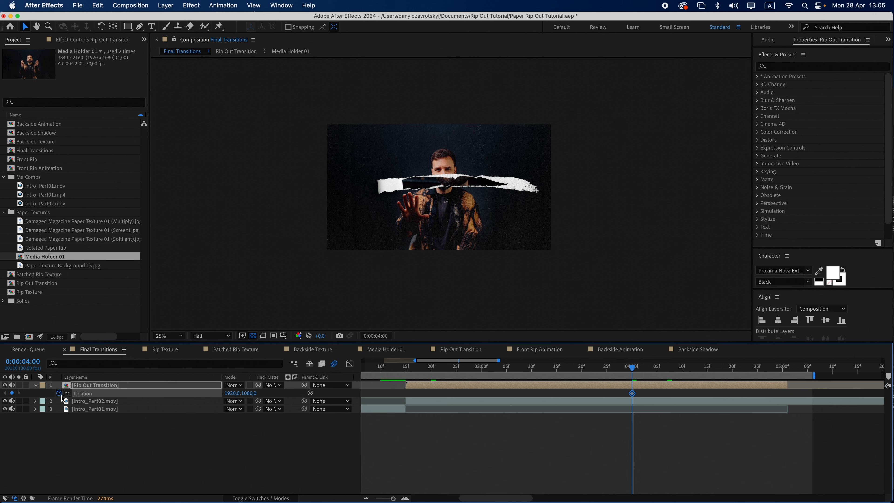
key(shift+s)
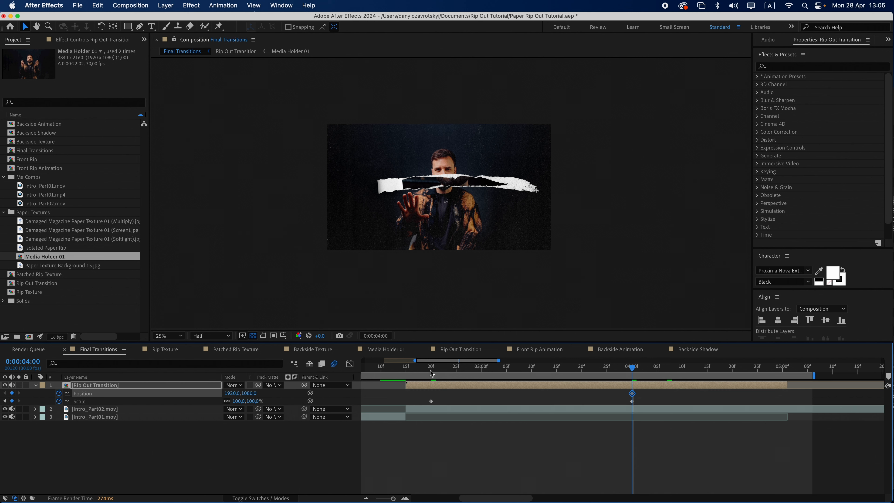
click(432, 372)
click(11, 393)
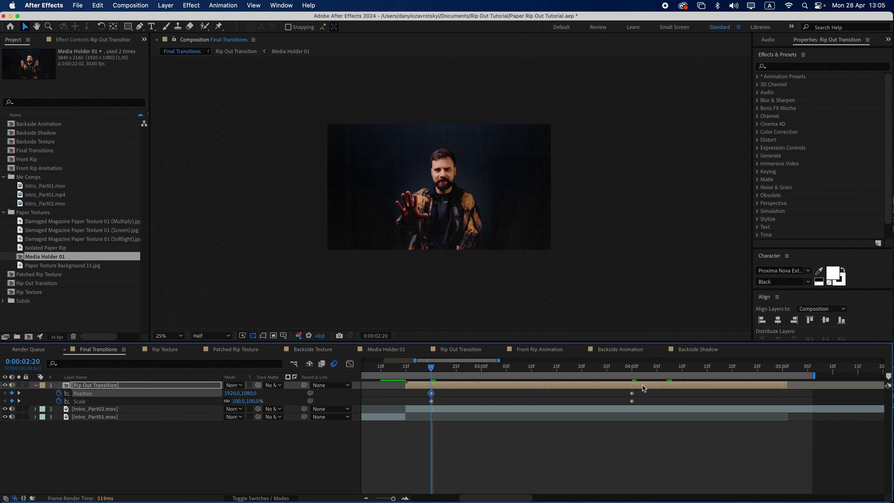
At 0:00:04:00, set the Rip Out Transition's Scale to 1600% and raise its Y position to about 2565
click(629, 372)
click(252, 401)
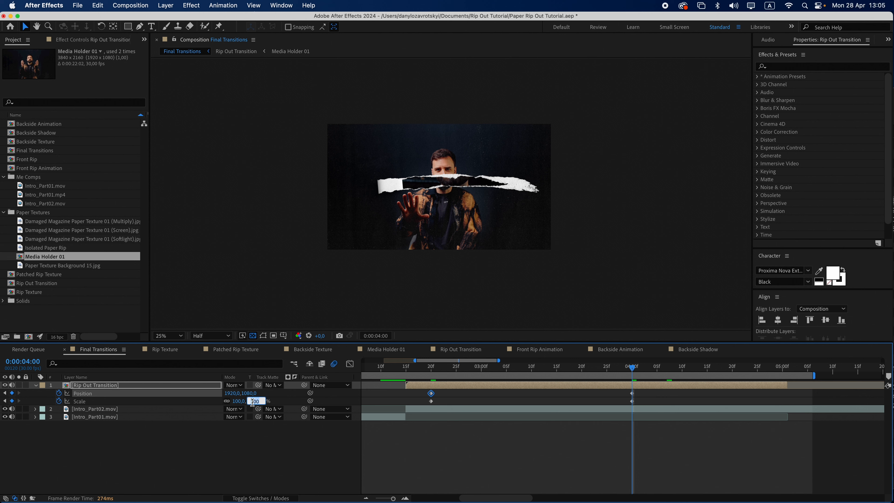
text(1600)
key(Return)
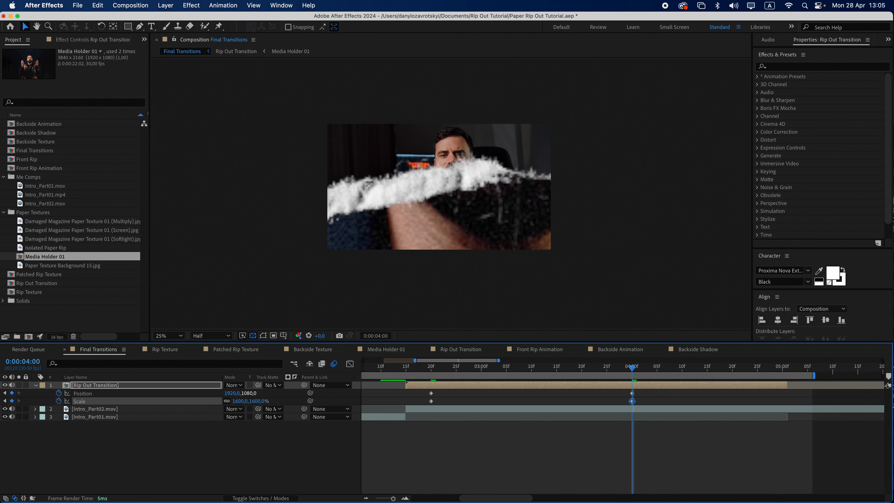
drag(249, 393, 340, 405)
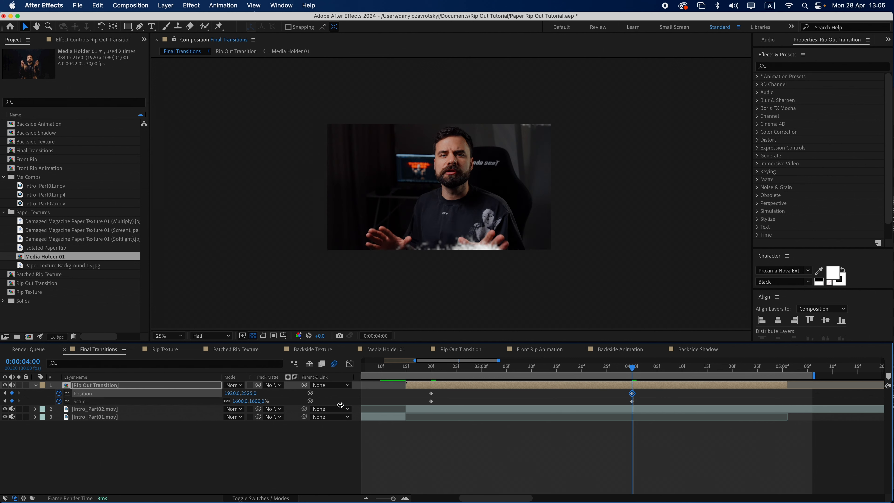
Select the Rip Out Transition's Position and Scale keyframes and apply Easy Ease to them
drag(652, 391, 425, 404)
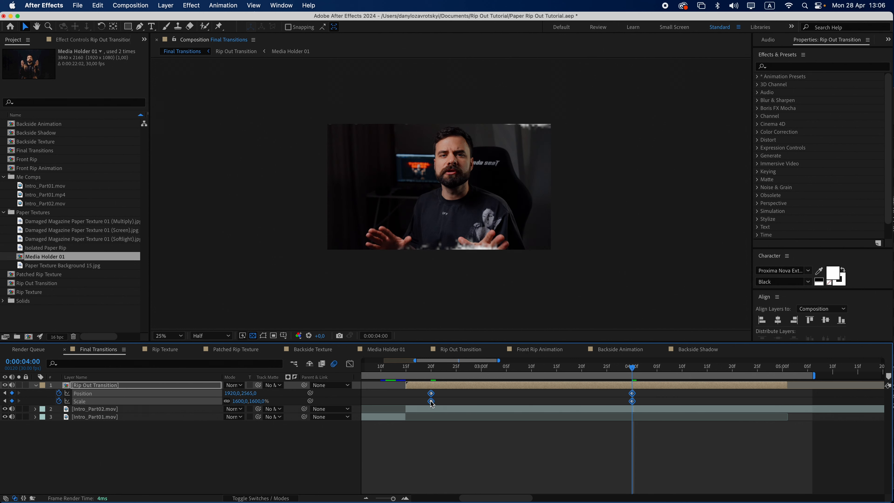
right_click(431, 401)
mouse_move(486, 493)
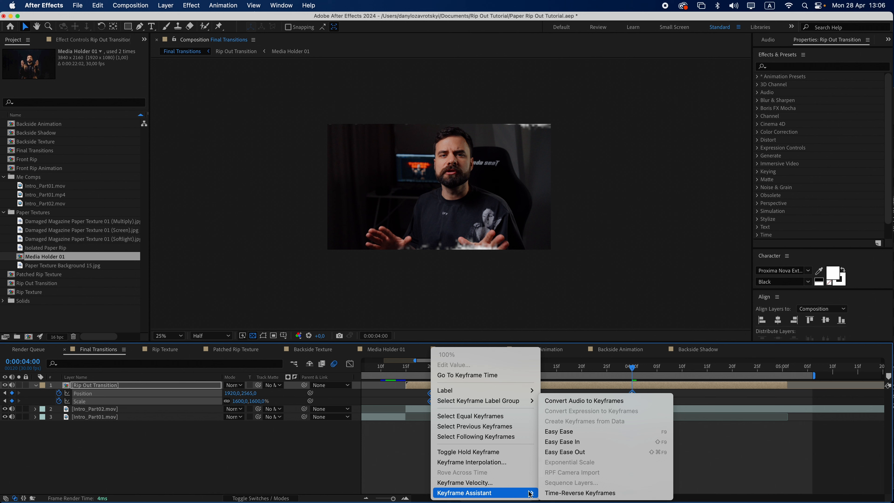
click(576, 434)
In the Graph Editor, reshape the Position and Scale curves so the motion accelerates sharply into 0:00:04:00
click(349, 364)
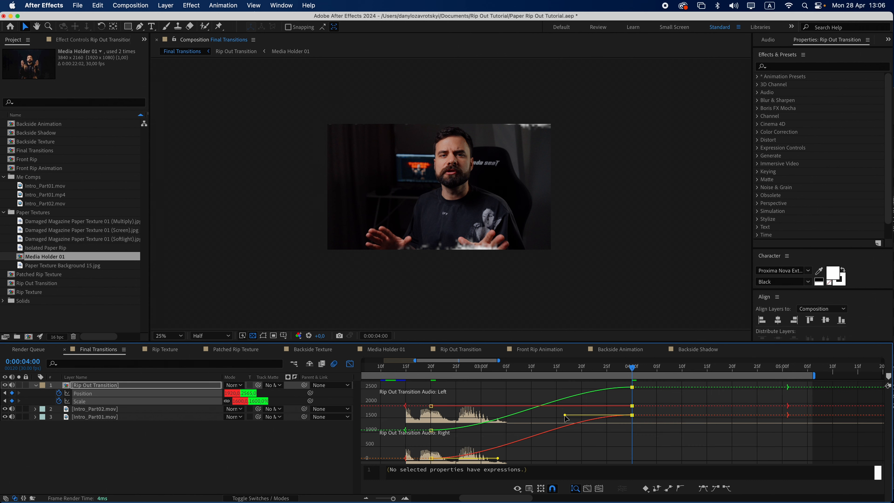
drag(570, 419, 630, 460)
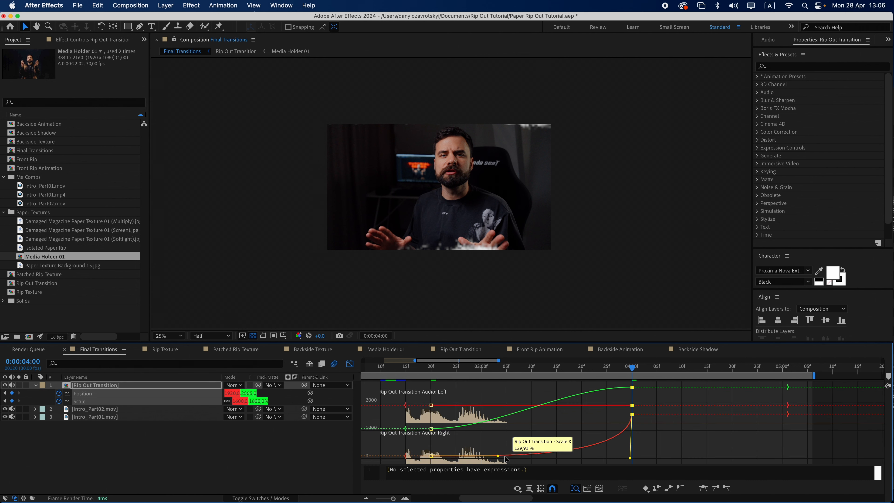
drag(498, 457, 633, 462)
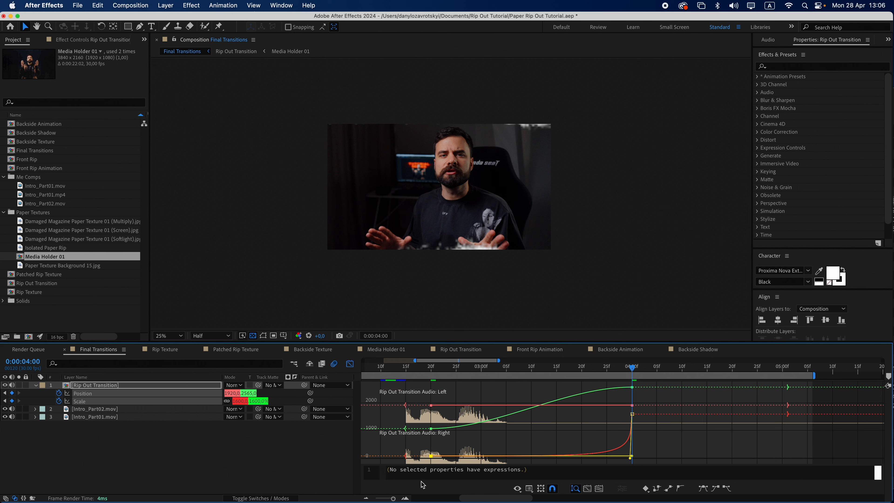
click(405, 498)
drag(494, 440, 526, 458)
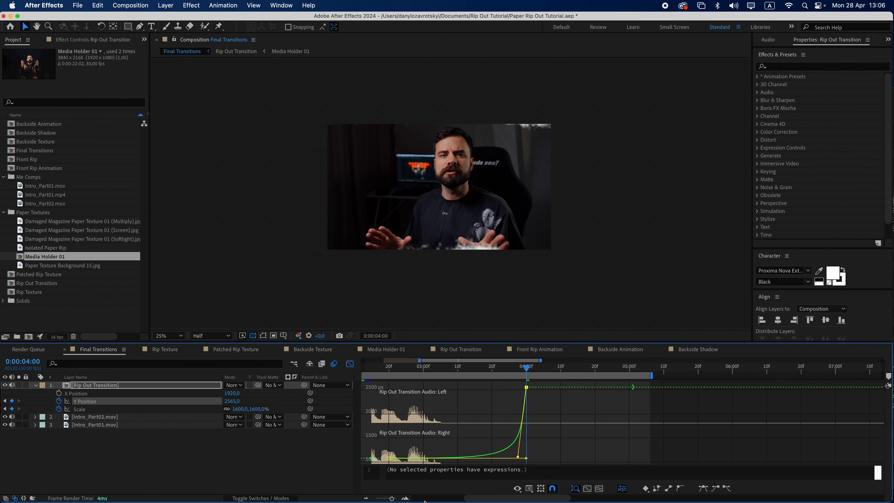
click(405, 498)
click(405, 498)
click(405, 499)
drag(445, 457, 500, 458)
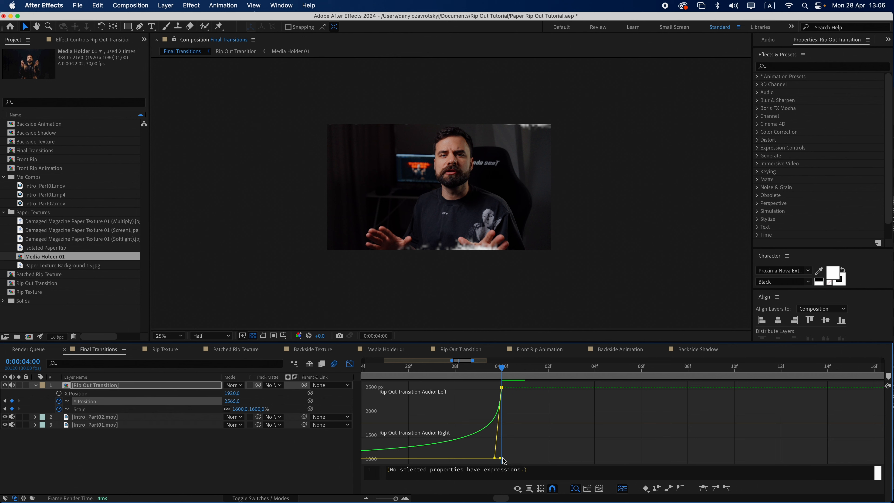
click(138, 409)
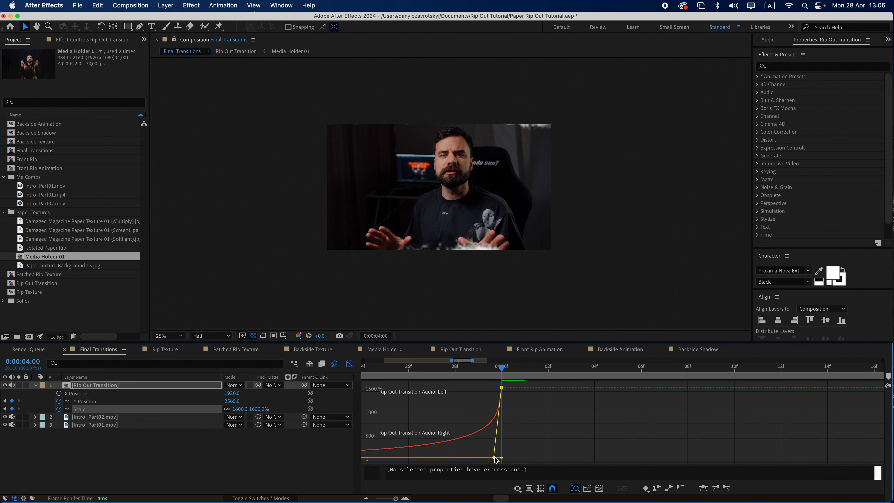
click(366, 498)
click(366, 498)
click(366, 498)
click(365, 498)
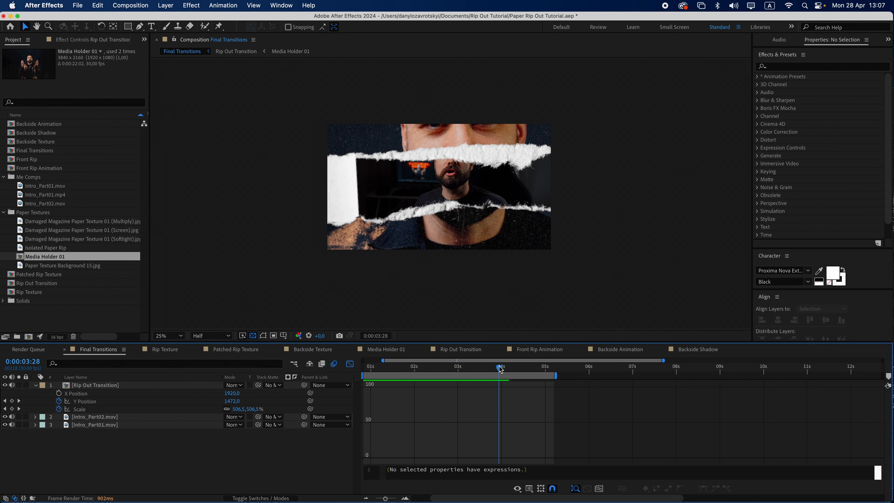
Enable motion blur on the Rip Out Transition layer and preview the transition
click(262, 498)
click(262, 385)
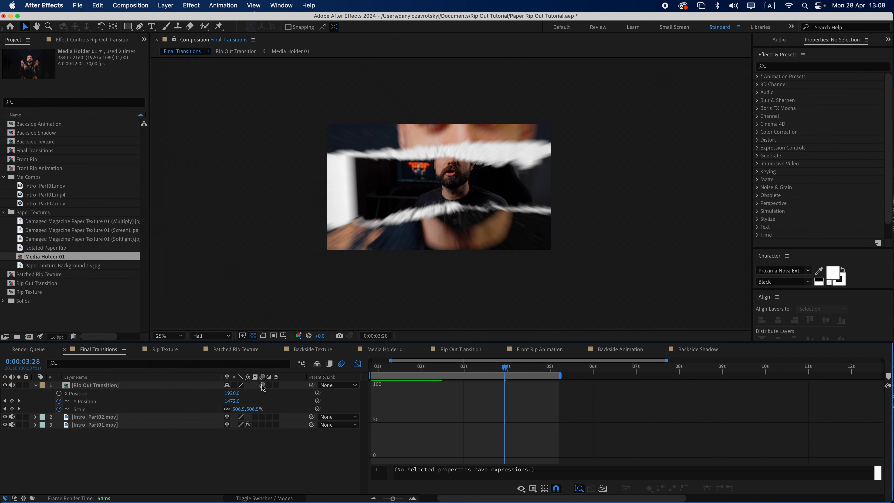
key(space)
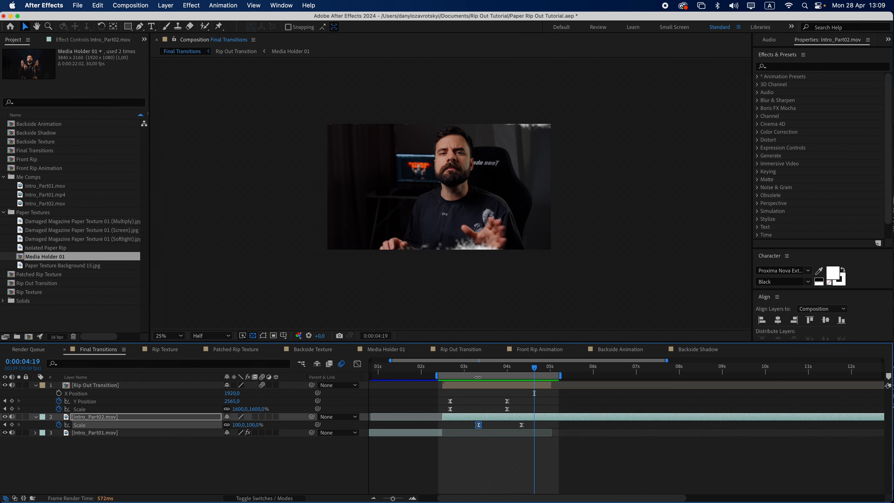
drag(478, 371, 476, 372)
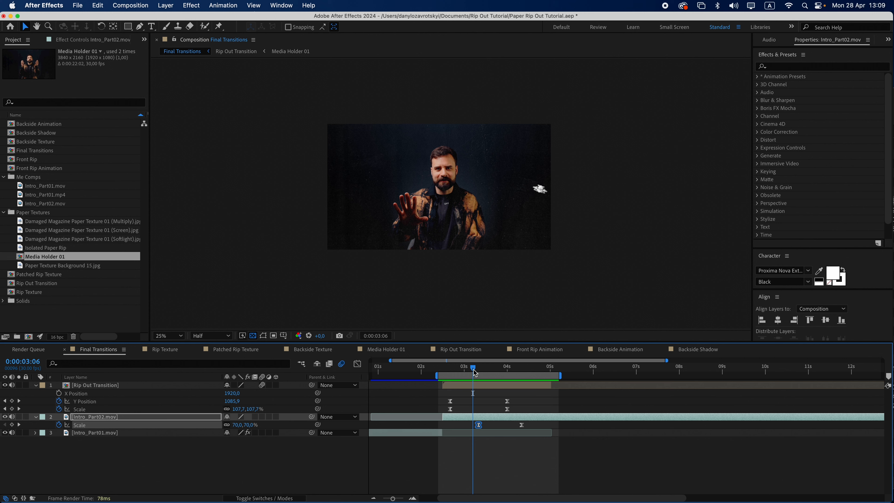
Move the first Scale keyframe of Intro_Part02.mov slightly earlier and preview the zoom
drag(479, 425, 472, 426)
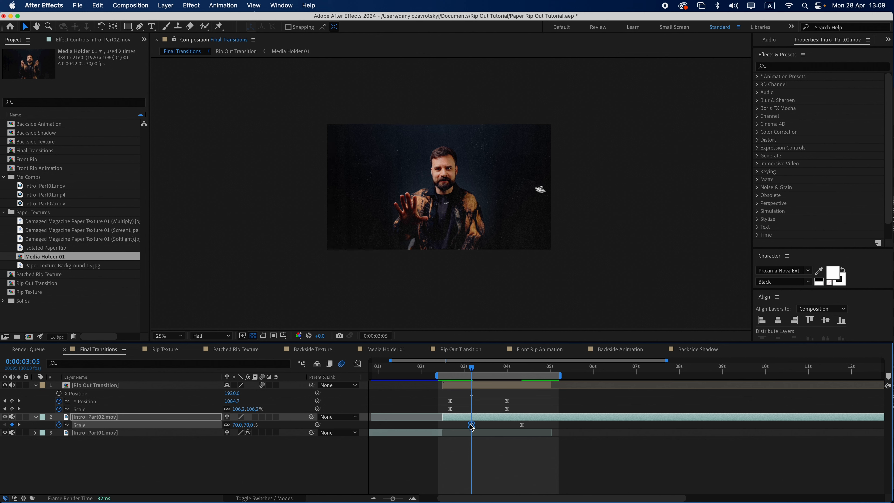
key(space)
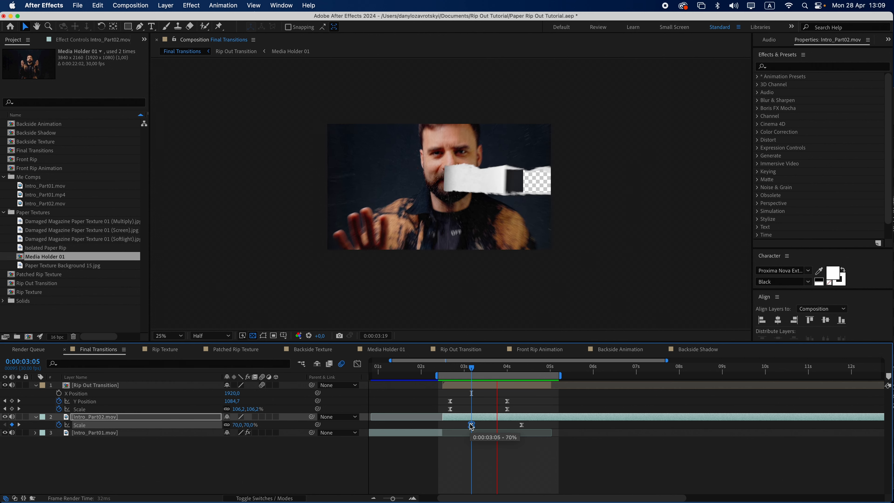
key(space)
Inspect the Intro_Part02.mov Scale keyframes and speed curve in the Graph Editor while scrubbing the transition
drag(472, 369, 506, 372)
drag(461, 422, 527, 430)
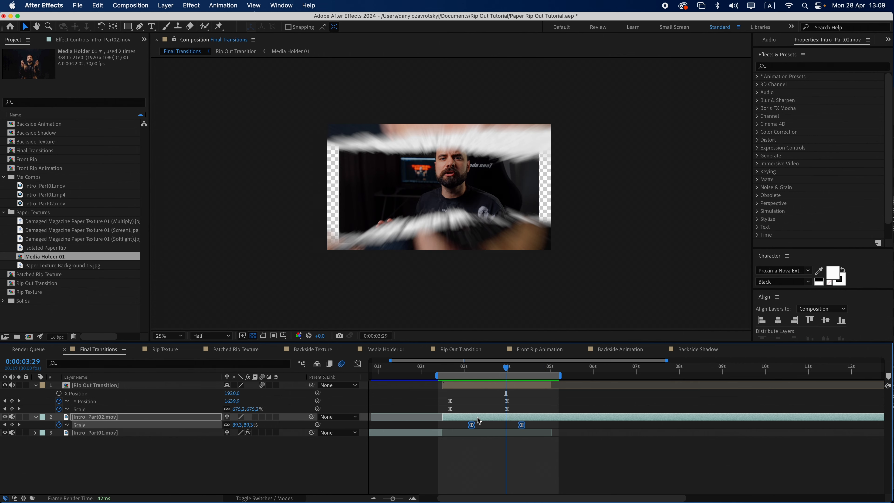
click(357, 365)
drag(506, 369, 502, 375)
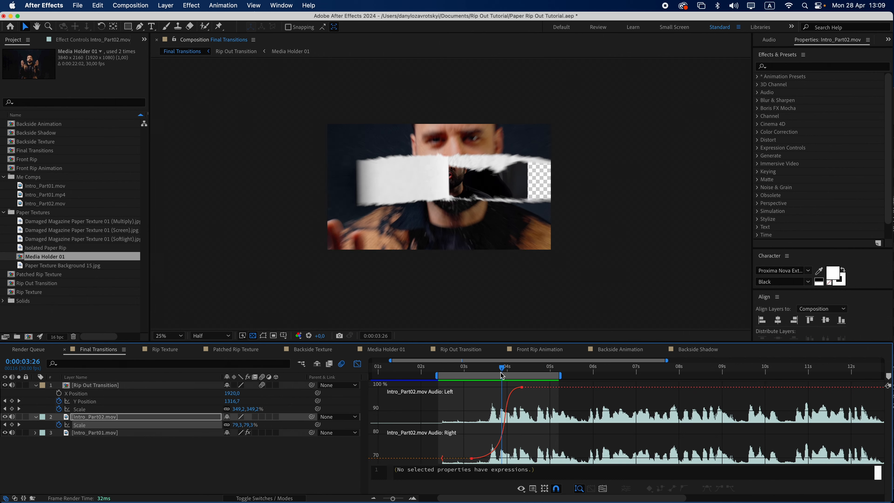
click(357, 364)
mouse_move(509, 407)
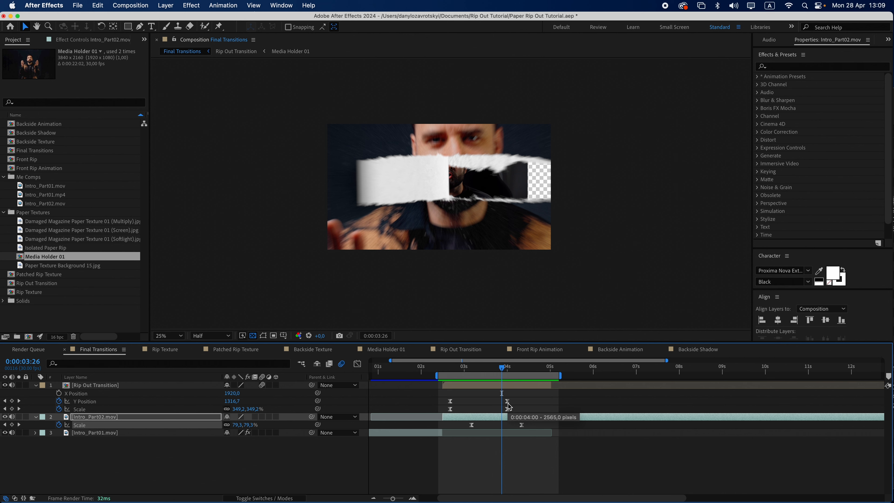
drag(504, 369, 510, 371)
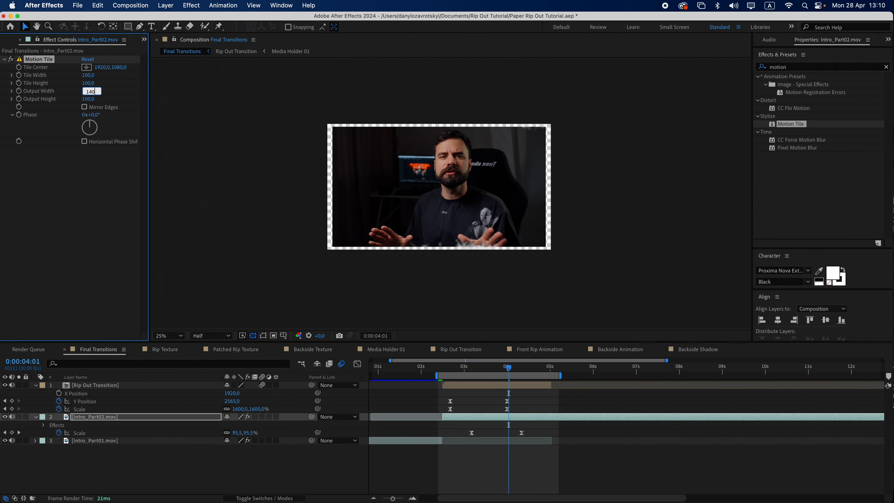
Set the Motion Tile output height on Intro_Part02.mov to 140 and enable Mirror Edges
key(Tab)
text(14)
click(85, 106)
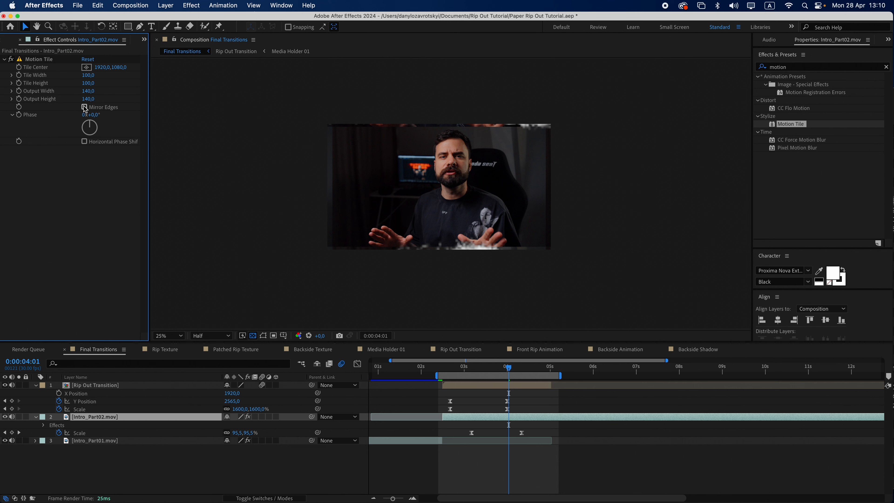
click(85, 107)
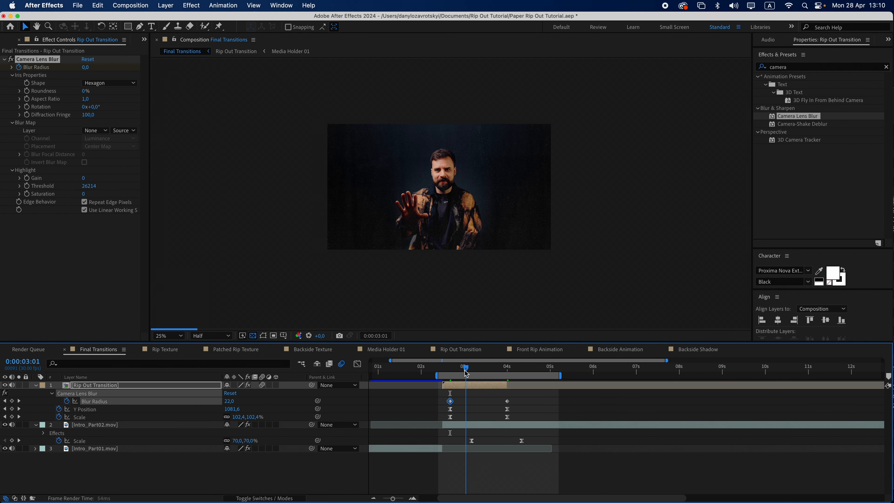
Apply Easy Ease to the Camera Lens Blur radius keyframes on Rip Out Transition and check the curve
drag(455, 397, 465, 402)
drag(458, 398, 512, 406)
right_click(509, 404)
mouse_move(538, 485)
click(669, 429)
click(358, 364)
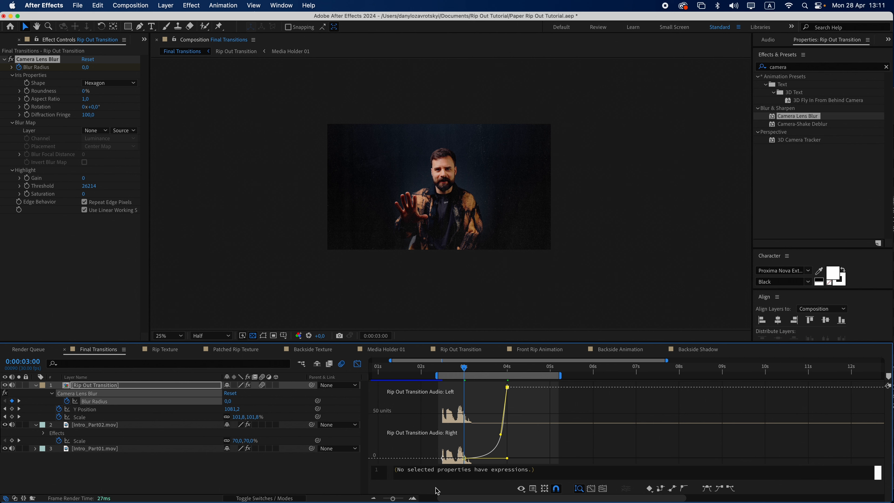
click(412, 498)
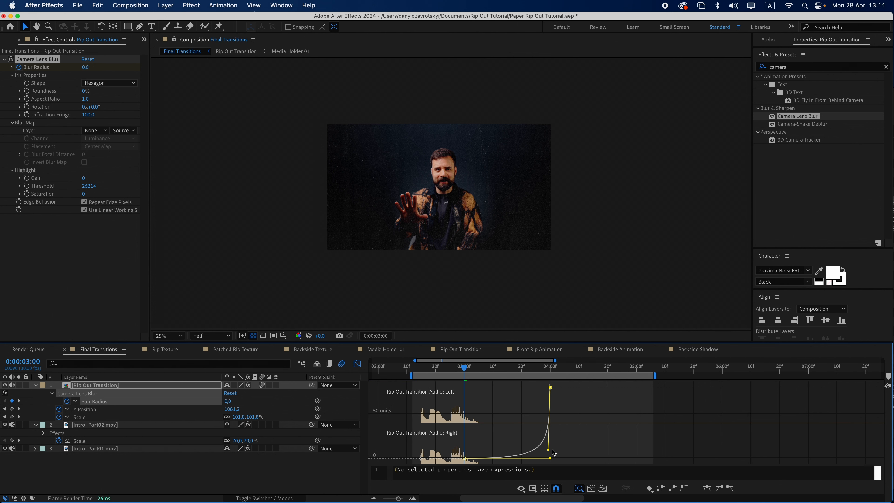
click(357, 364)
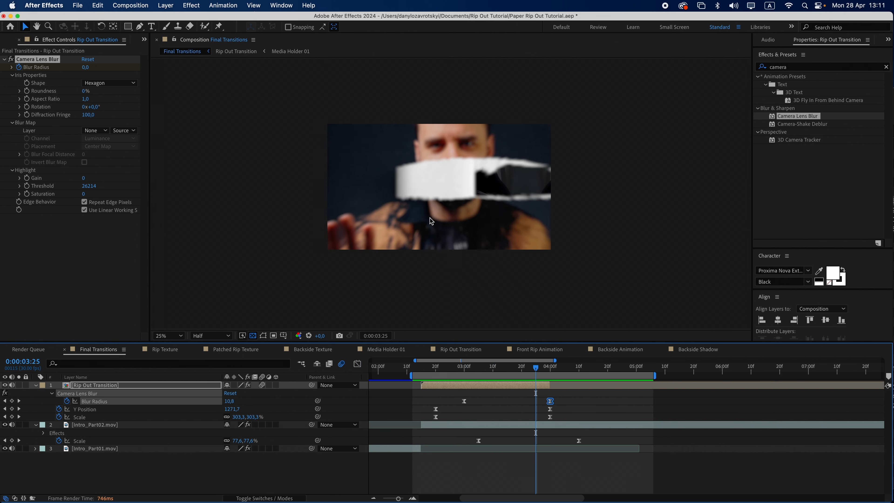
Adjust the bezier handles of Intro_Part02.mov's Blur Radius curve in the Graph Editor
key(period)
drag(545, 372, 501, 376)
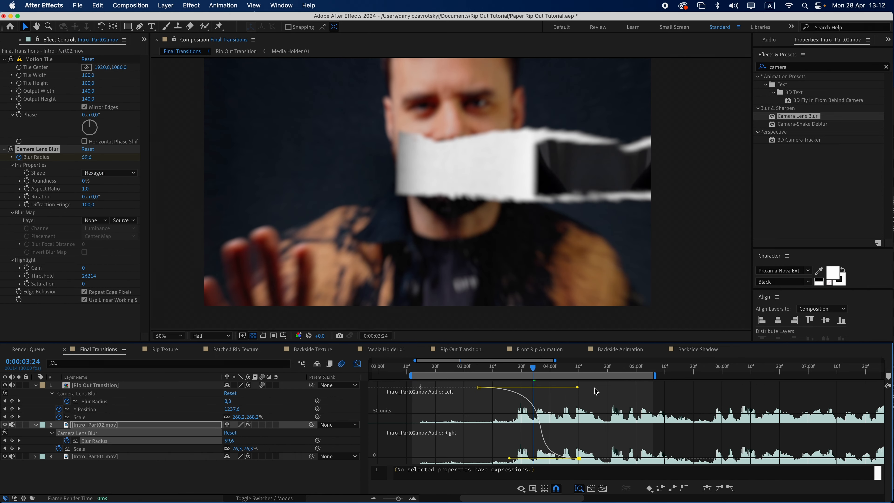
drag(577, 387, 579, 387)
drag(509, 458, 515, 458)
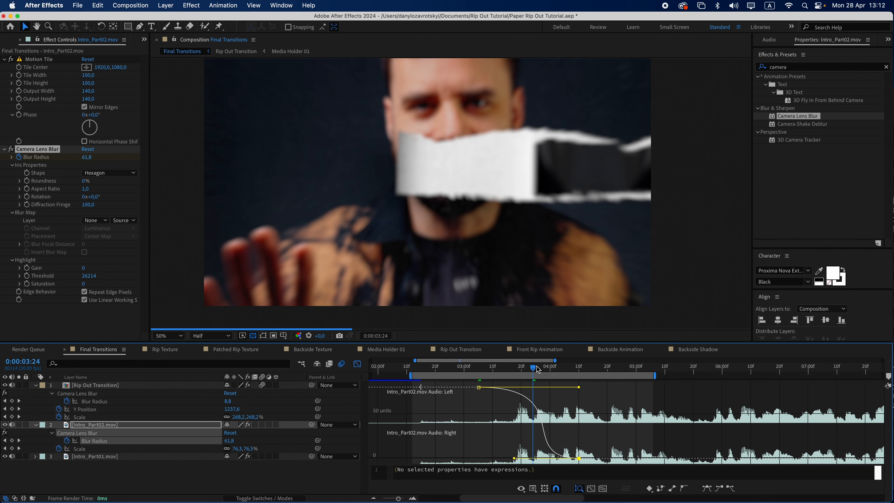
drag(537, 369, 562, 378)
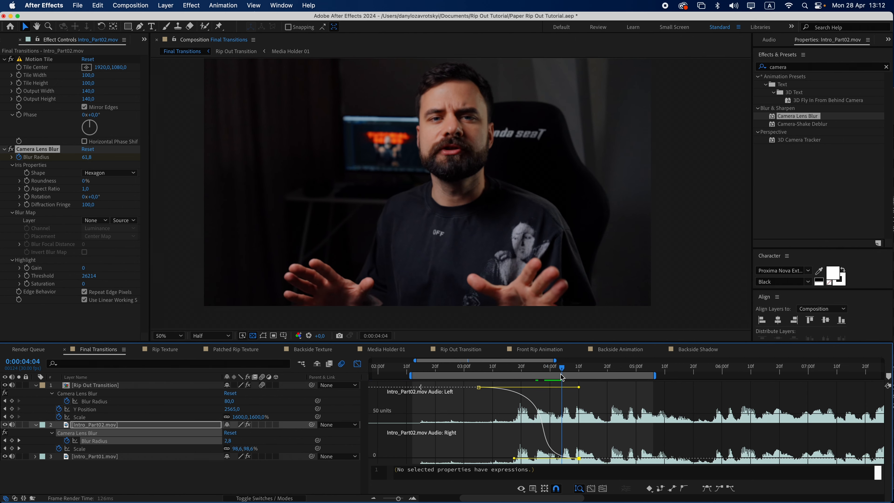
key(shift+F3)
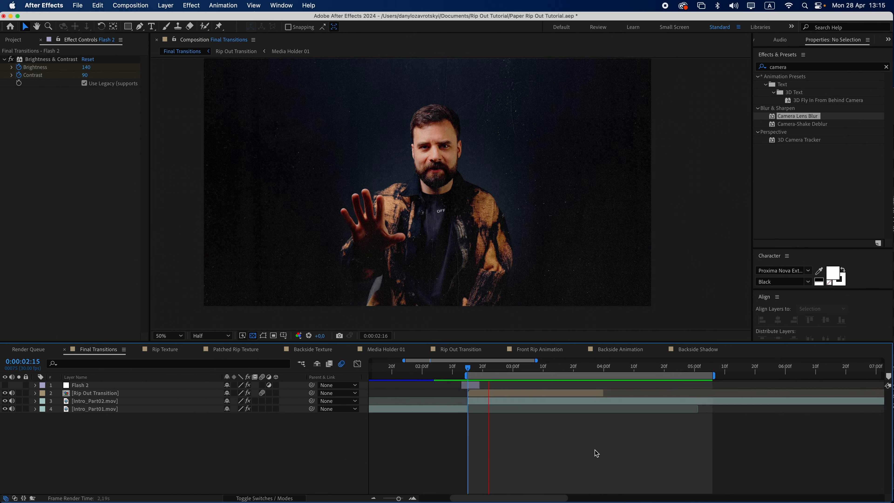